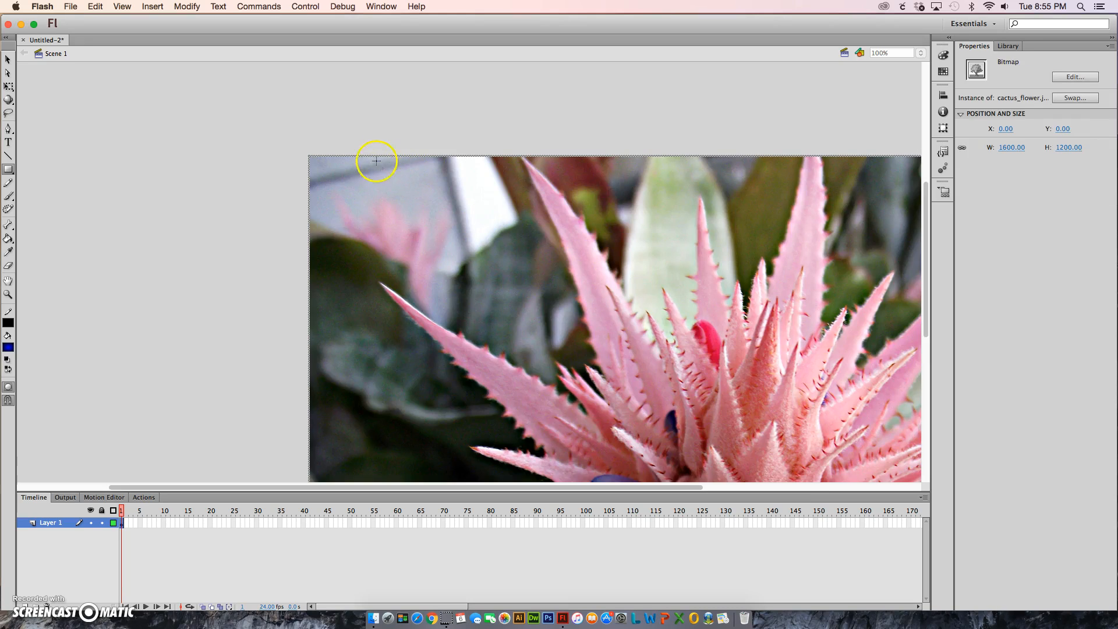
Set the flower bitmap's height to 400 and then its width to 550, keeping its proportions locked
{"action": "left_click", "coordinate": [8, 59]}
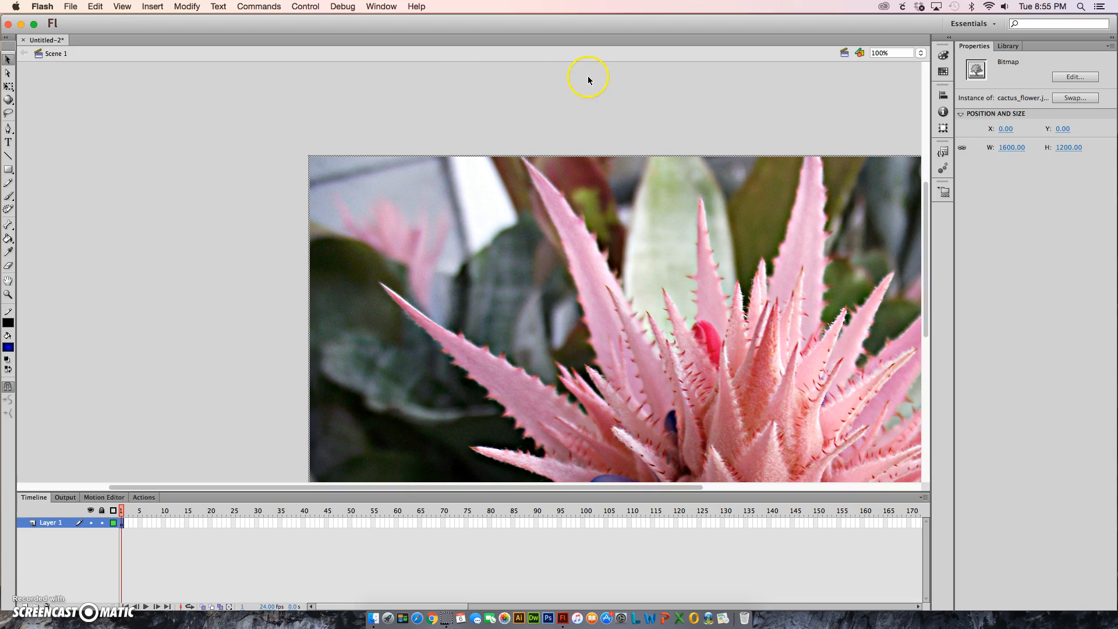
{"action": "left_click", "coordinate": [1073, 149]}
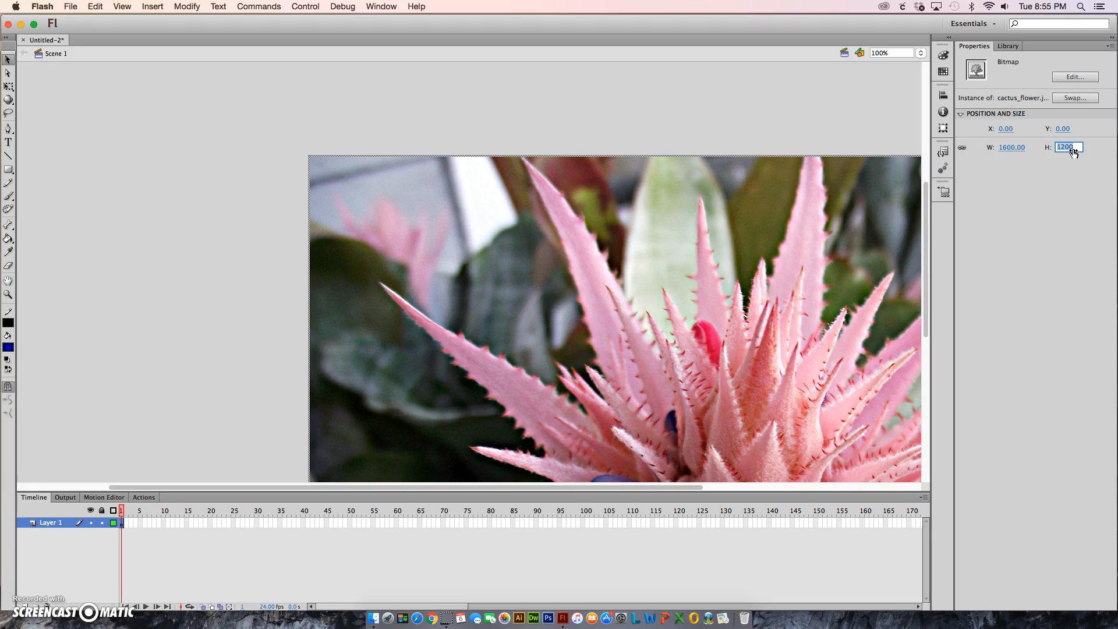
{"action": "key", "text": "Return"}
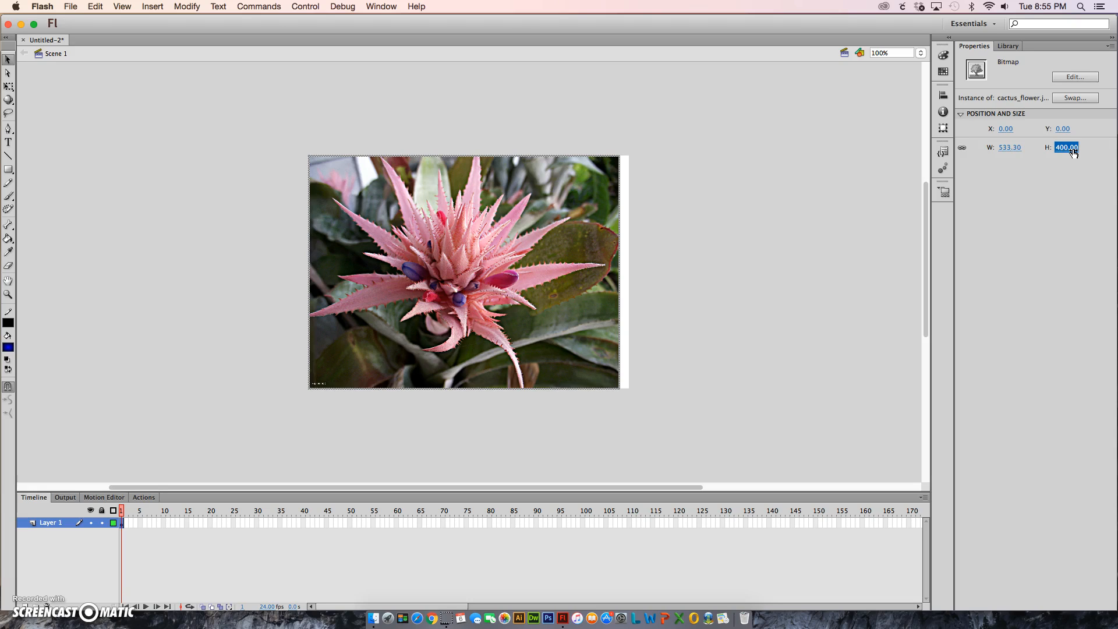
{"action": "left_click", "coordinate": [1015, 147]}
{"action": "key", "text": "Return"}
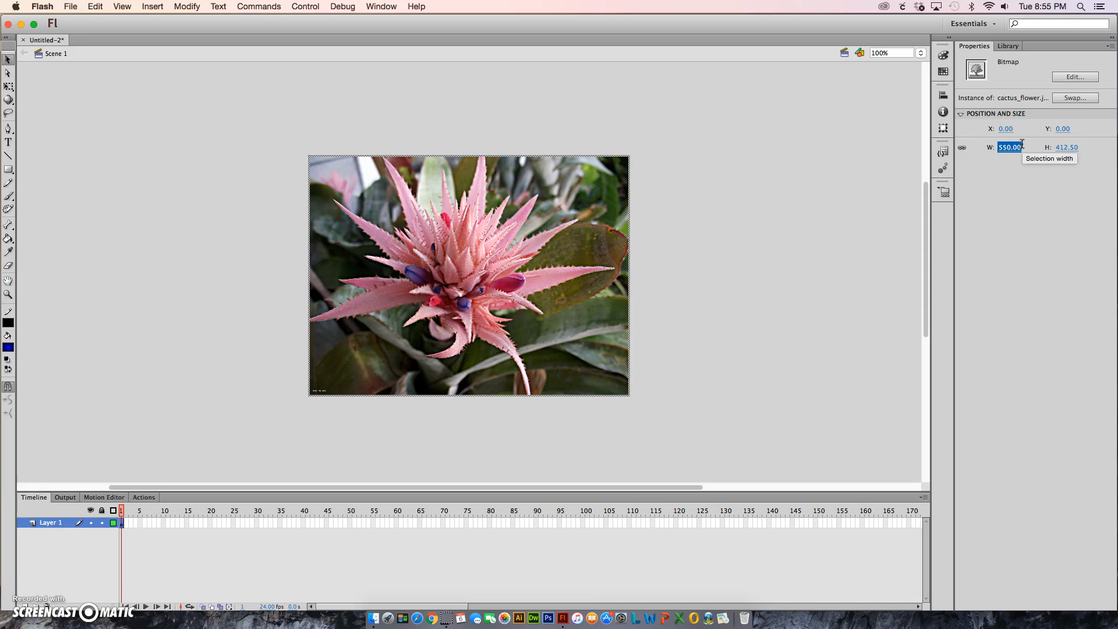
{"action": "left_click", "coordinate": [988, 172]}
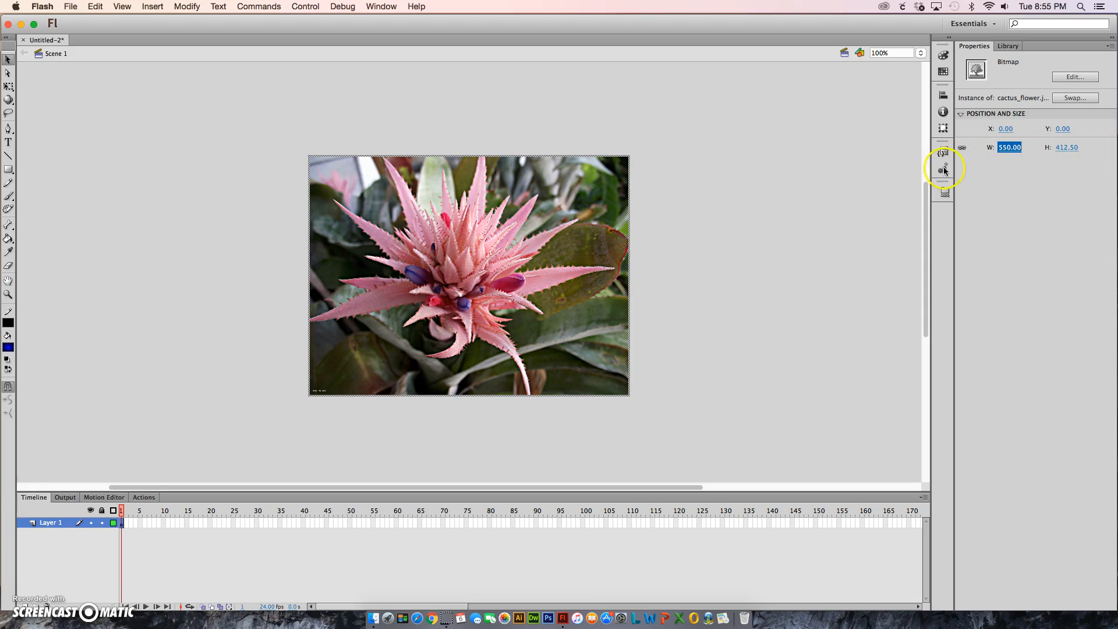
{"action": "left_click", "coordinate": [790, 182]}
{"action": "left_click", "coordinate": [610, 216]}
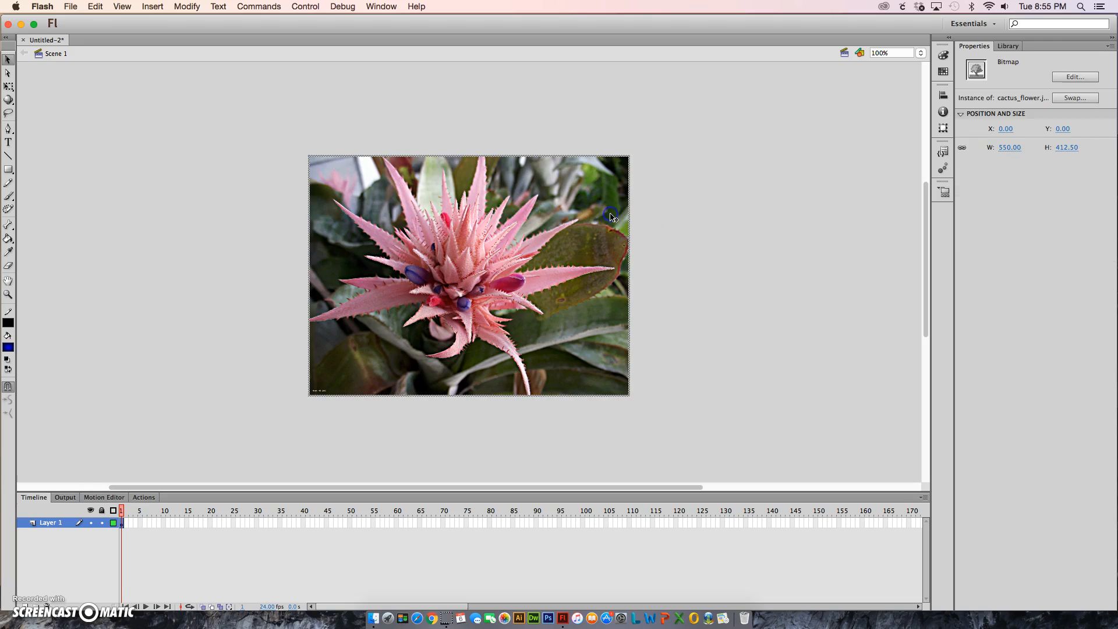
Centre the flower bitmap horizontally and vertically relative to the stage, then deselect it
{"action": "left_click", "coordinate": [944, 95]}
{"action": "left_click", "coordinate": [838, 117]}
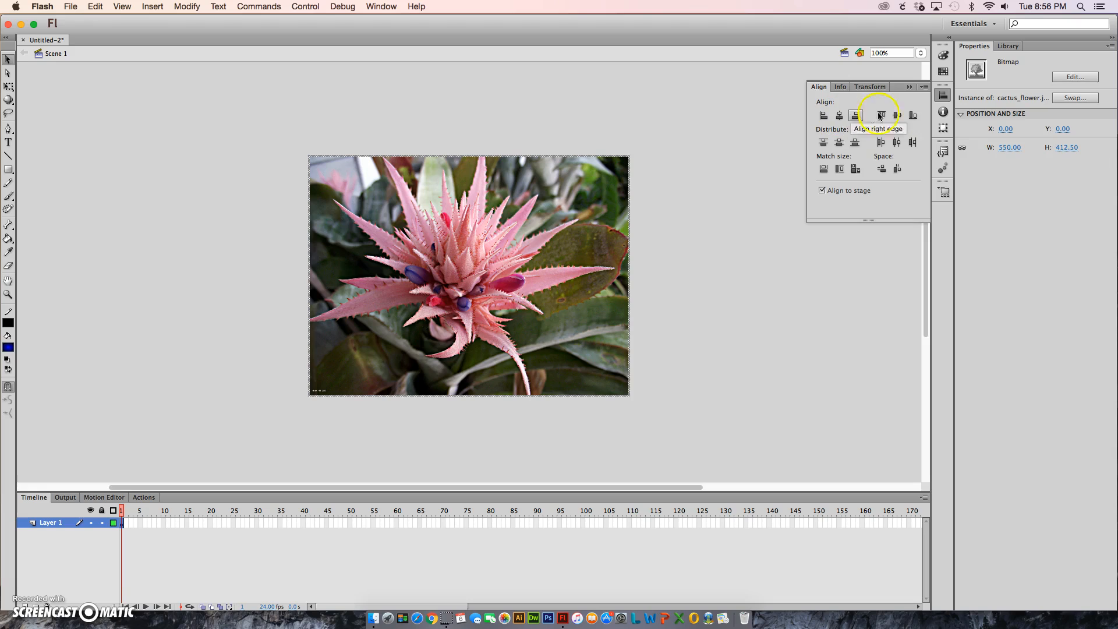
{"action": "left_click", "coordinate": [896, 115]}
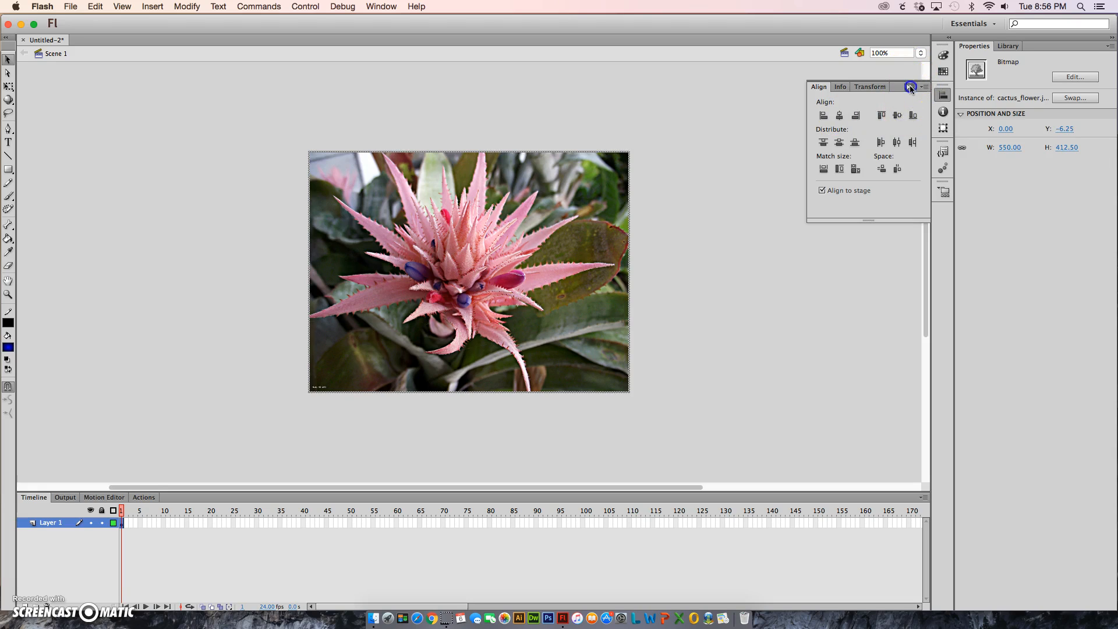
{"action": "left_click", "coordinate": [910, 87]}
{"action": "left_click", "coordinate": [793, 284]}
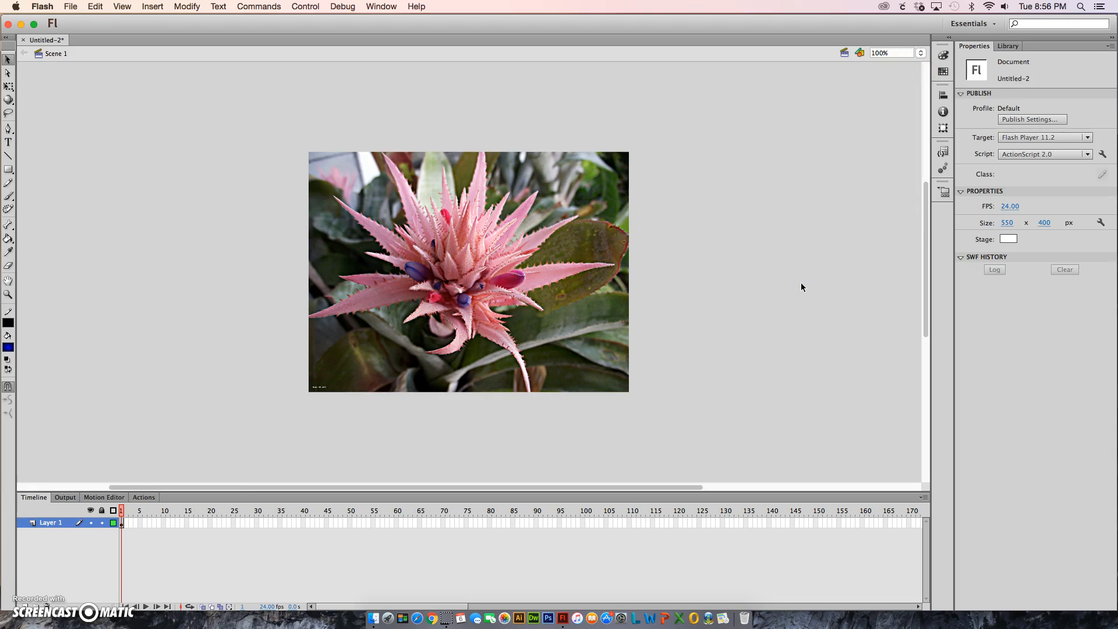
Lock the bitmap's layer and add a new layer above it for tracing
{"action": "key", "text": "super+equal"}
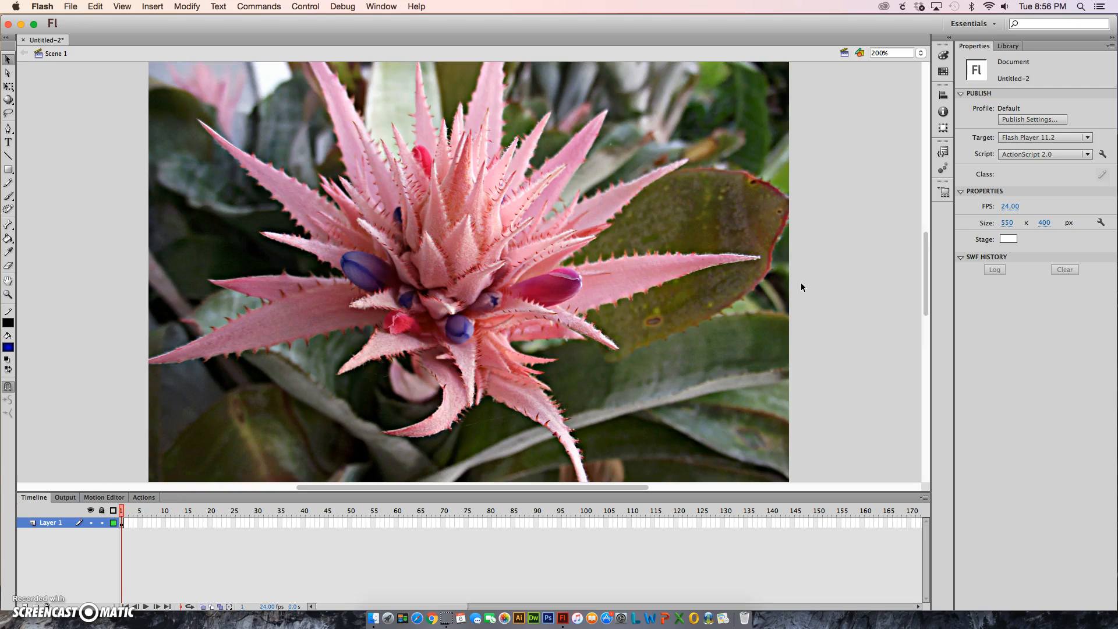
{"action": "left_click", "coordinate": [902, 153]}
{"action": "left_click", "coordinate": [101, 522]}
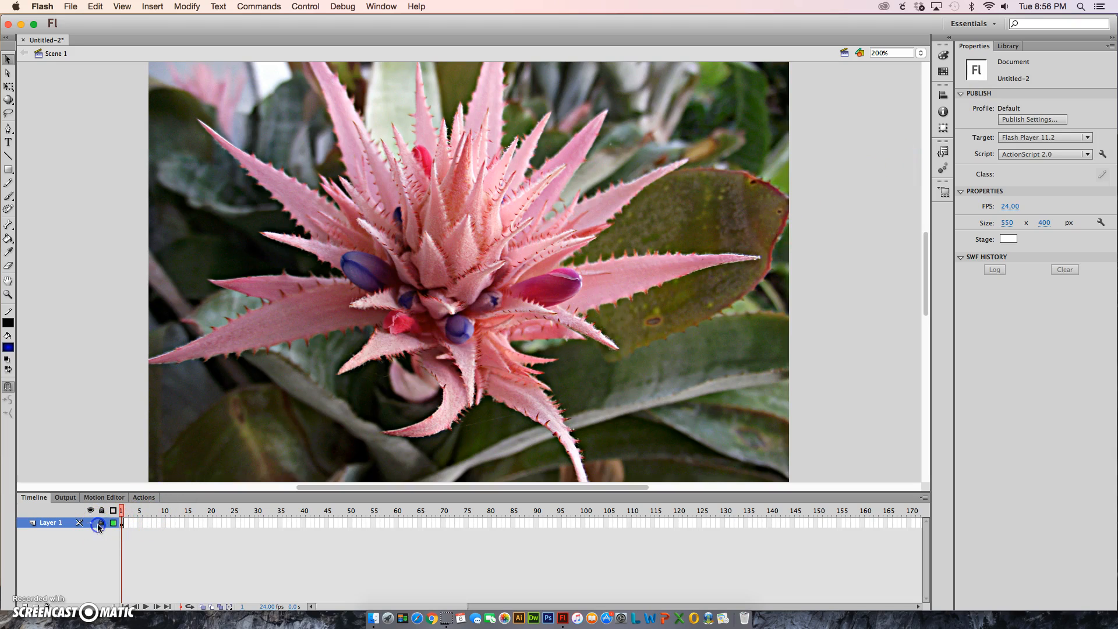
{"action": "left_click", "coordinate": [22, 606]}
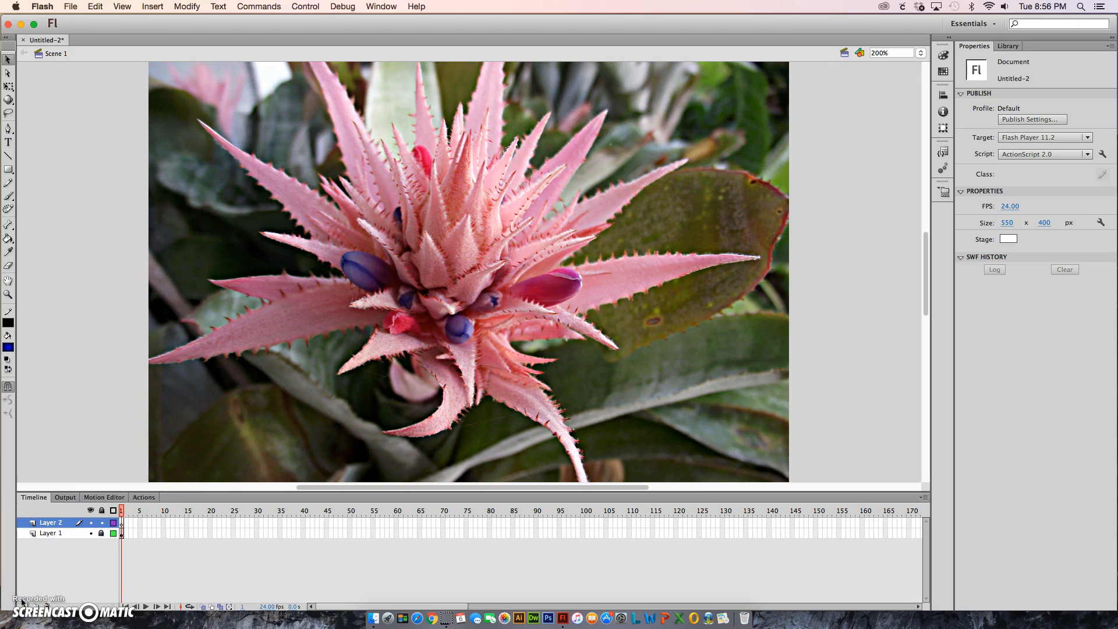
Rename the bitmap's layer "flower" and the new layer above it "outline"
{"action": "left_click", "coordinate": [54, 535]}
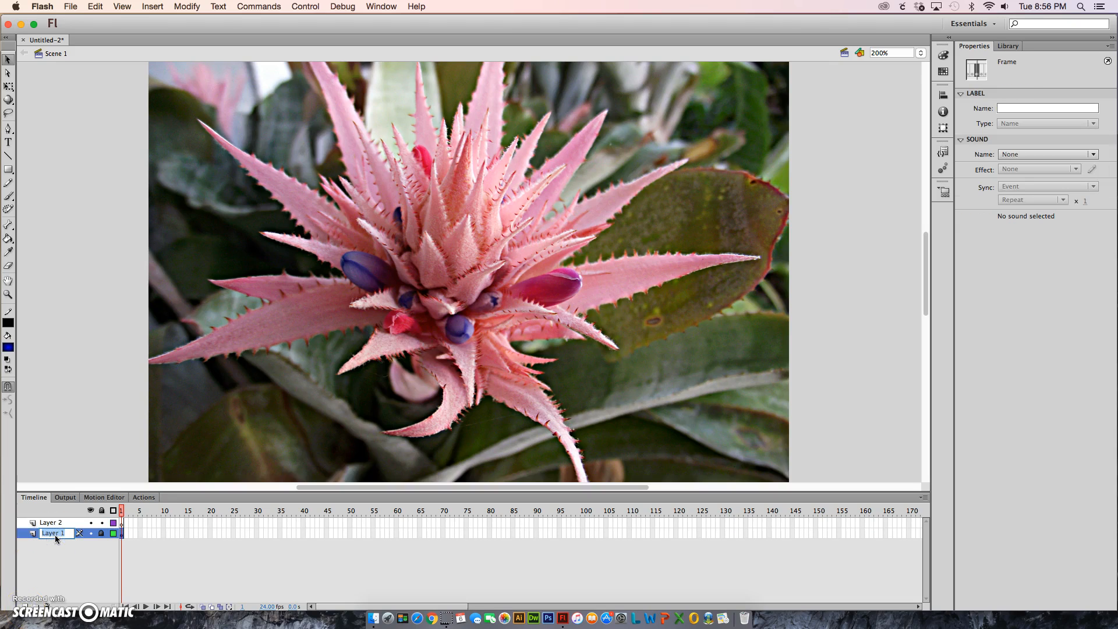
{"action": "type", "text": "flower"}
{"action": "key", "text": "Return"}
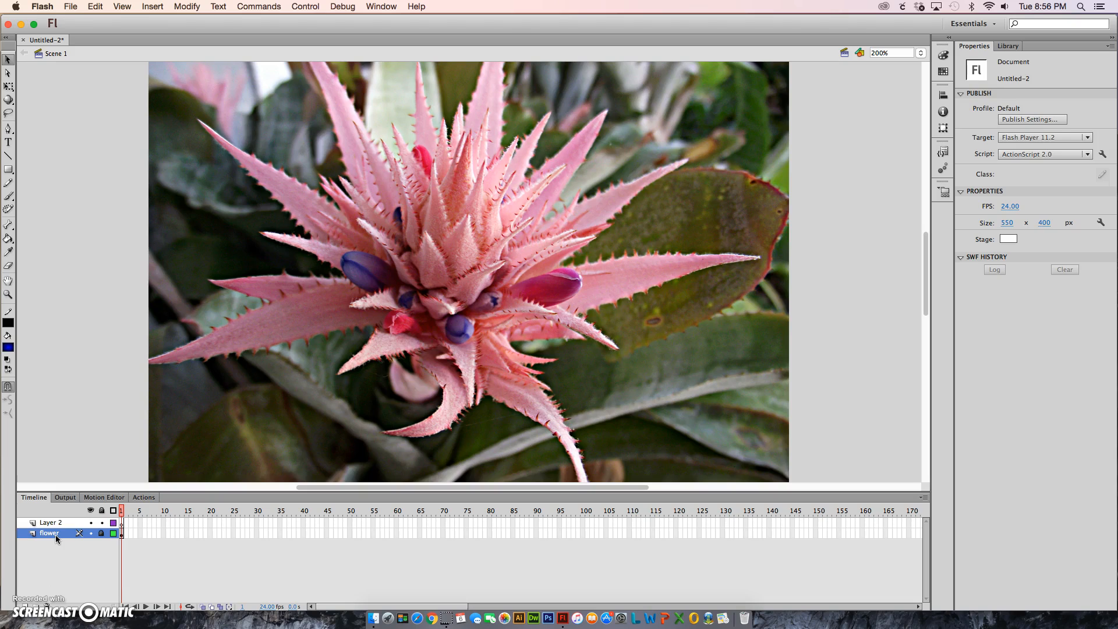
{"action": "left_click", "coordinate": [51, 522]}
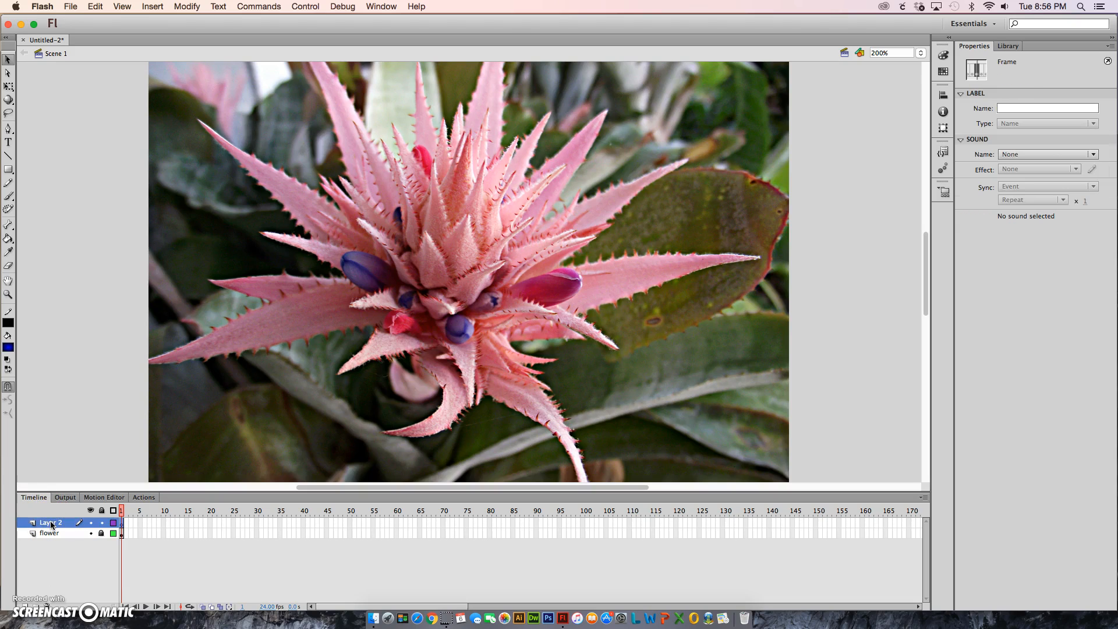
{"action": "double_click", "coordinate": [52, 523]}
{"action": "key", "text": "Return"}
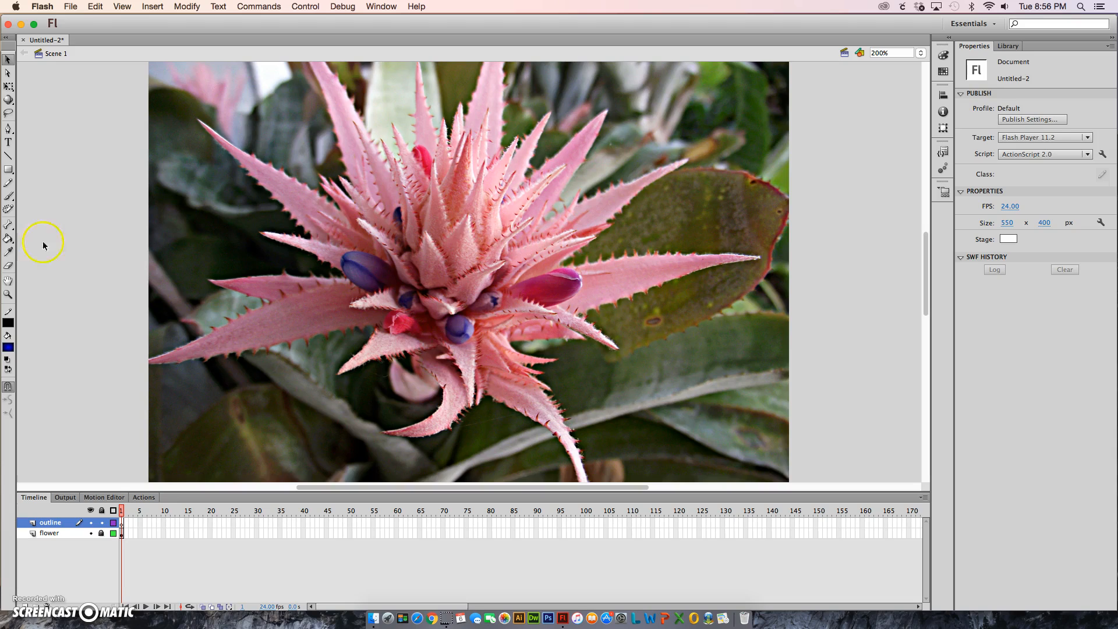
Activate the Pencil tool and set its pencil mode to Smooth
{"action": "left_click", "coordinate": [8, 182]}
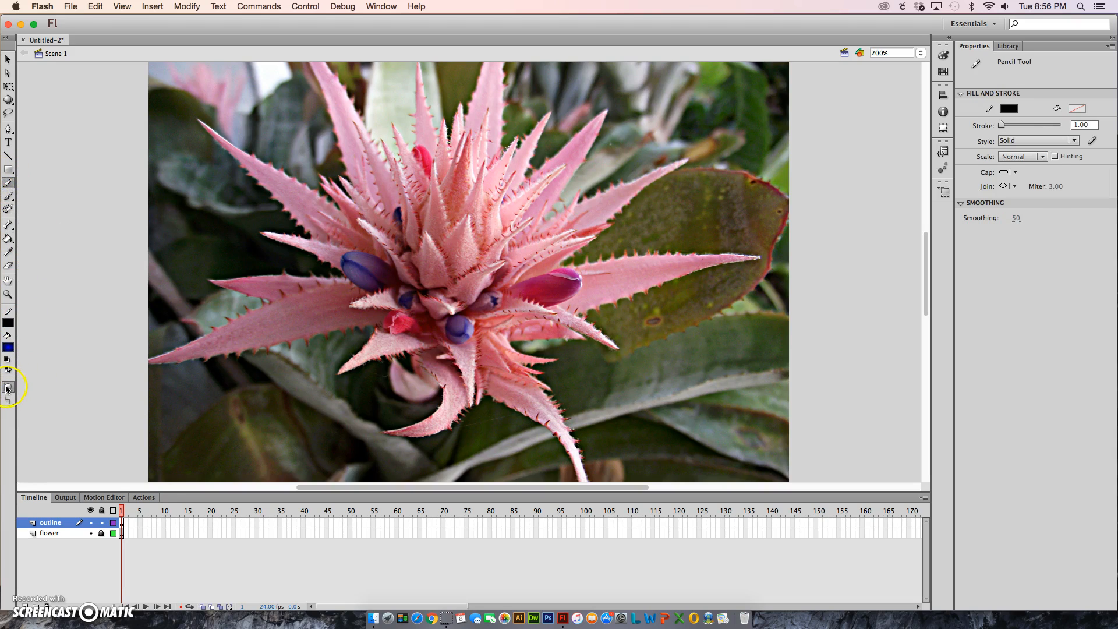
{"action": "left_click", "coordinate": [7, 387]}
{"action": "left_click", "coordinate": [9, 402]}
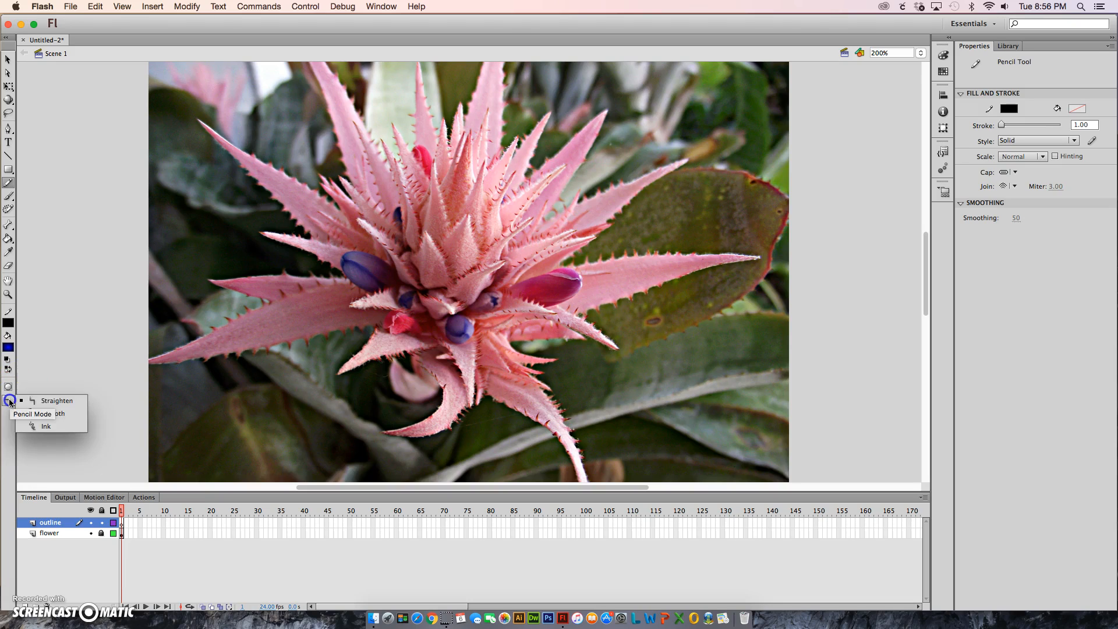
{"action": "left_click", "coordinate": [63, 415]}
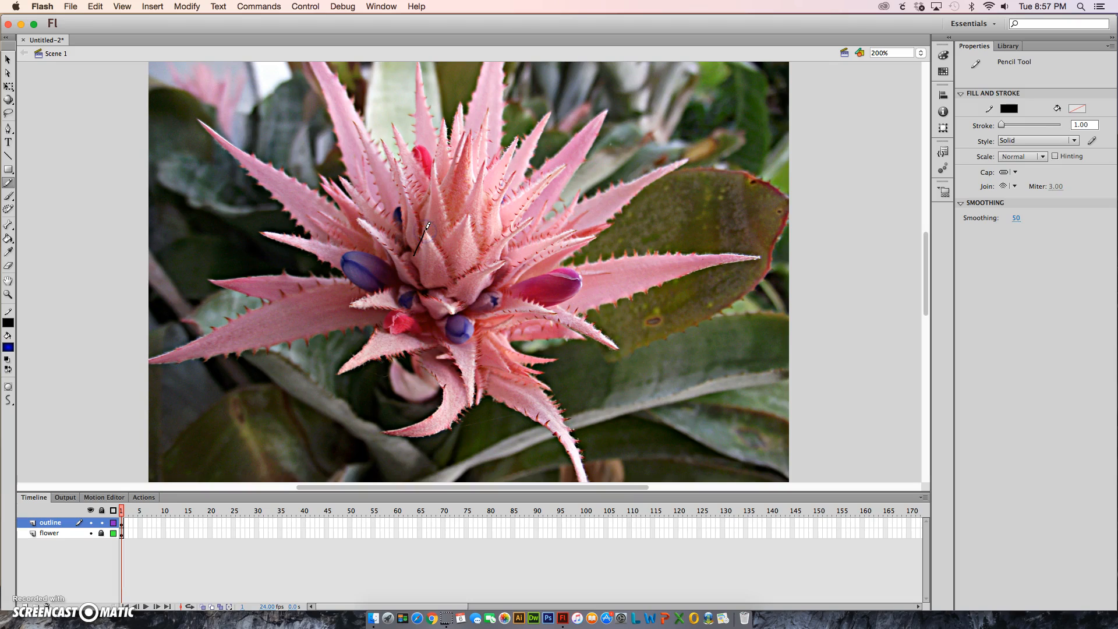
Trace the flower's central and upper petals freehand on the outline layer with the black 1.00 pencil stroke
{"action": "left_click_drag", "start_coordinate": [426, 230], "coordinate": [452, 284]}
{"action": "mouse_move", "coordinate": [437, 243]}
{"action": "left_mouse_down"}
{"action": "mouse_move", "coordinate": [468, 209]}
{"action": "mouse_move", "coordinate": [483, 253]}
{"action": "mouse_move", "coordinate": [450, 293]}
{"action": "mouse_move", "coordinate": [502, 260]}
{"action": "mouse_move", "coordinate": [485, 287]}
{"action": "mouse_move", "coordinate": [496, 280]}
{"action": "mouse_move", "coordinate": [505, 260]}
{"action": "mouse_move", "coordinate": [480, 262]}
{"action": "mouse_move", "coordinate": [530, 217]}
{"action": "left_mouse_up"}
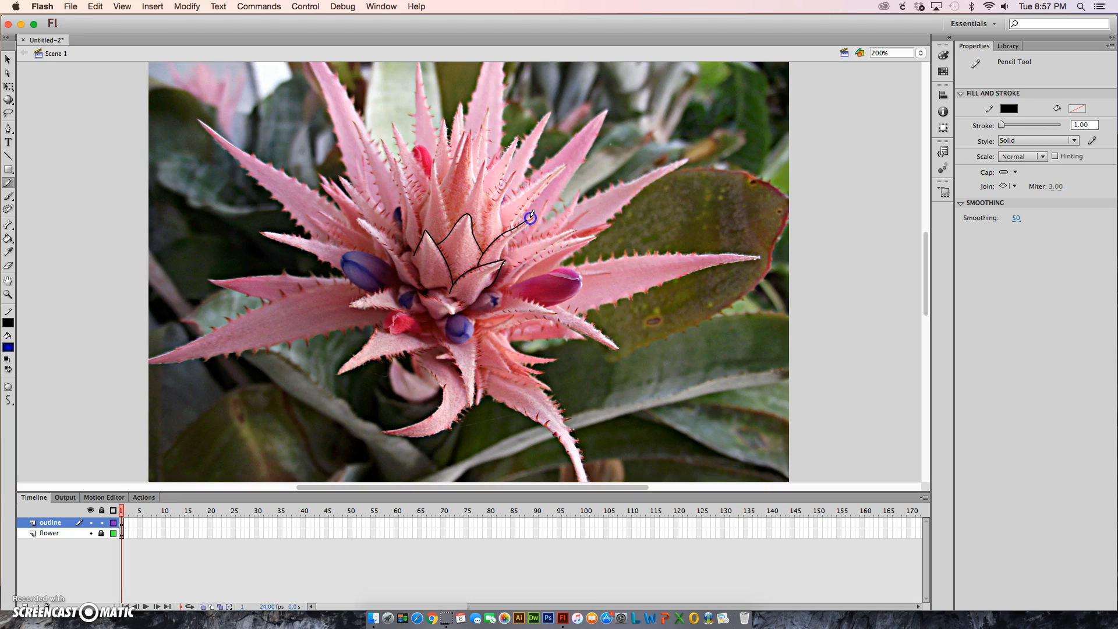
{"action": "left_click_drag", "start_coordinate": [499, 257], "coordinate": [528, 227]}
{"action": "left_click_drag", "start_coordinate": [531, 217], "coordinate": [532, 218]}
{"action": "left_click_drag", "start_coordinate": [534, 197], "coordinate": [565, 165]}
{"action": "left_click_drag", "start_coordinate": [503, 205], "coordinate": [565, 164]}
{"action": "left_click_drag", "start_coordinate": [532, 218], "coordinate": [504, 231]}
{"action": "left_click_drag", "start_coordinate": [510, 190], "coordinate": [517, 173]}
{"action": "left_click_drag", "start_coordinate": [516, 172], "coordinate": [482, 252]}
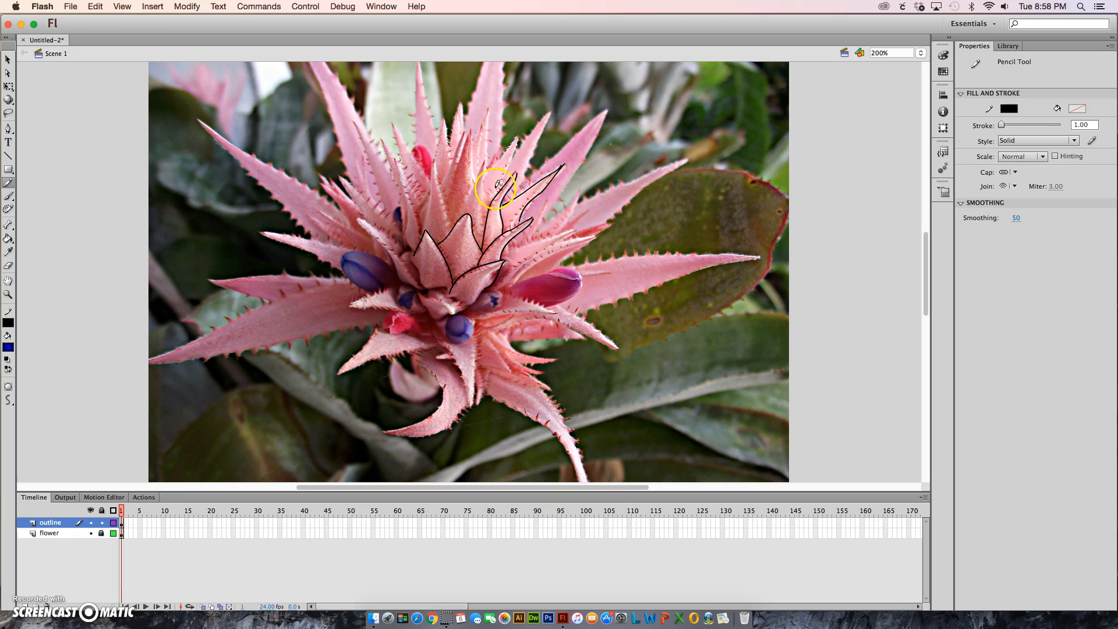
{"action": "mouse_move", "coordinate": [492, 202]}
{"action": "left_mouse_down"}
{"action": "mouse_move", "coordinate": [486, 162]}
{"action": "mouse_move", "coordinate": [463, 217]}
{"action": "mouse_move", "coordinate": [448, 214]}
{"action": "mouse_move", "coordinate": [435, 158]}
{"action": "left_mouse_up"}
{"action": "left_click_drag", "start_coordinate": [420, 237], "coordinate": [436, 158]}
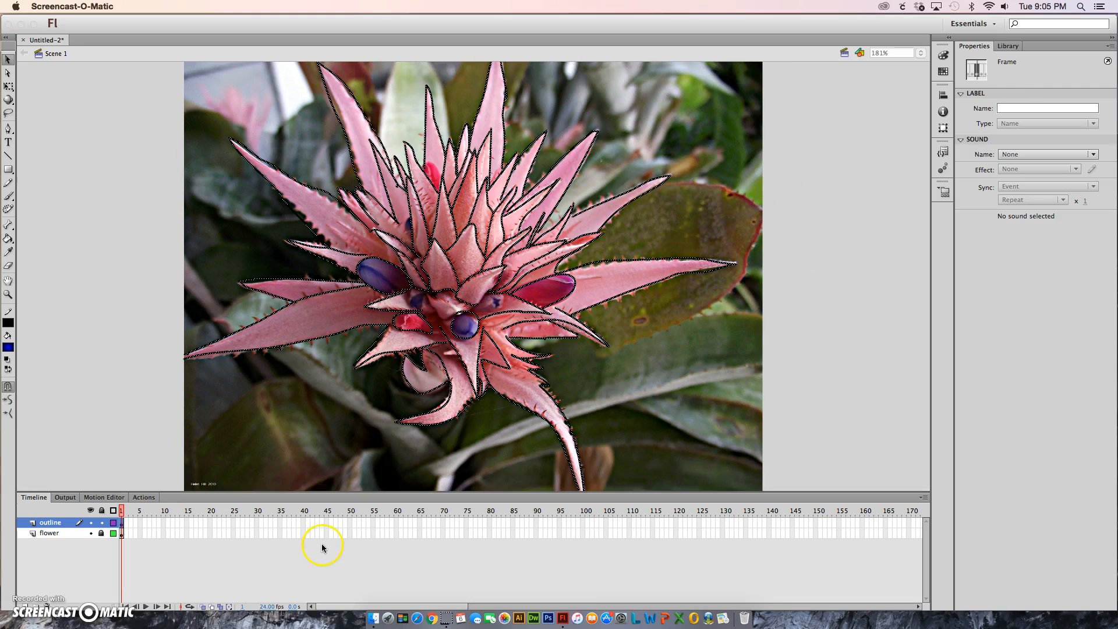
Convert the selected flower outline strokes from lines to fills
{"action": "left_click", "coordinate": [319, 550]}
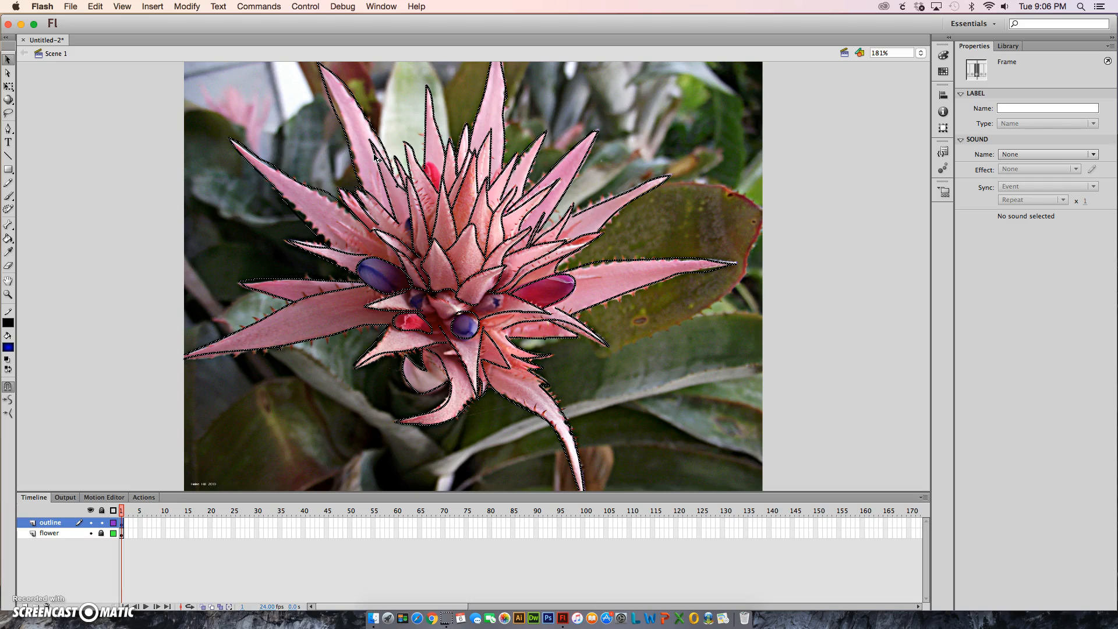
{"action": "left_click", "coordinate": [185, 6]}
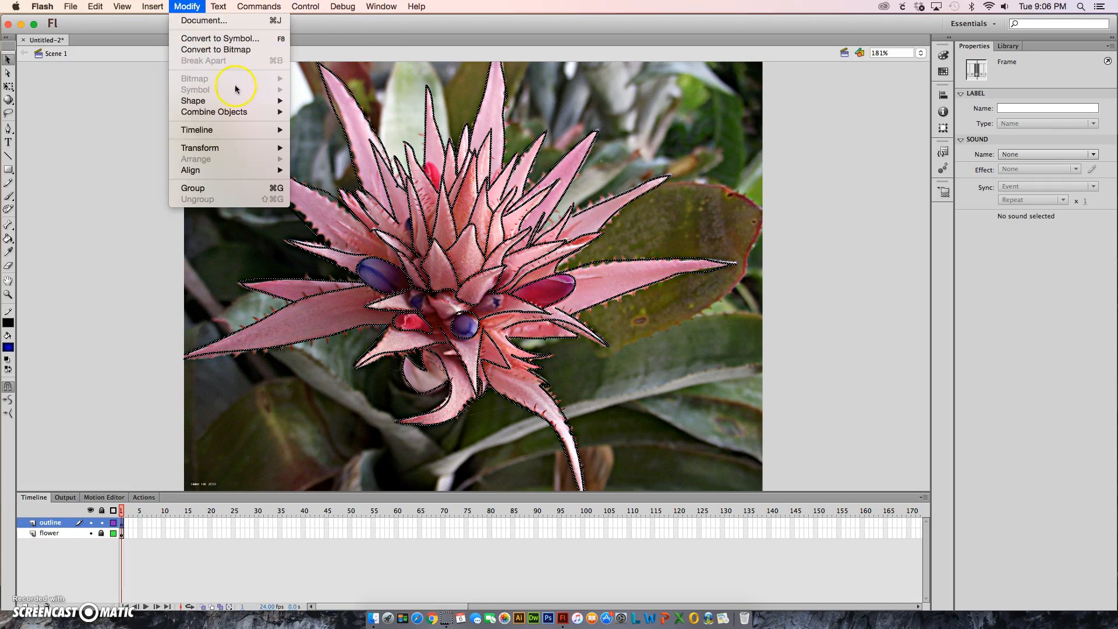
{"action": "mouse_move", "coordinate": [278, 101]}
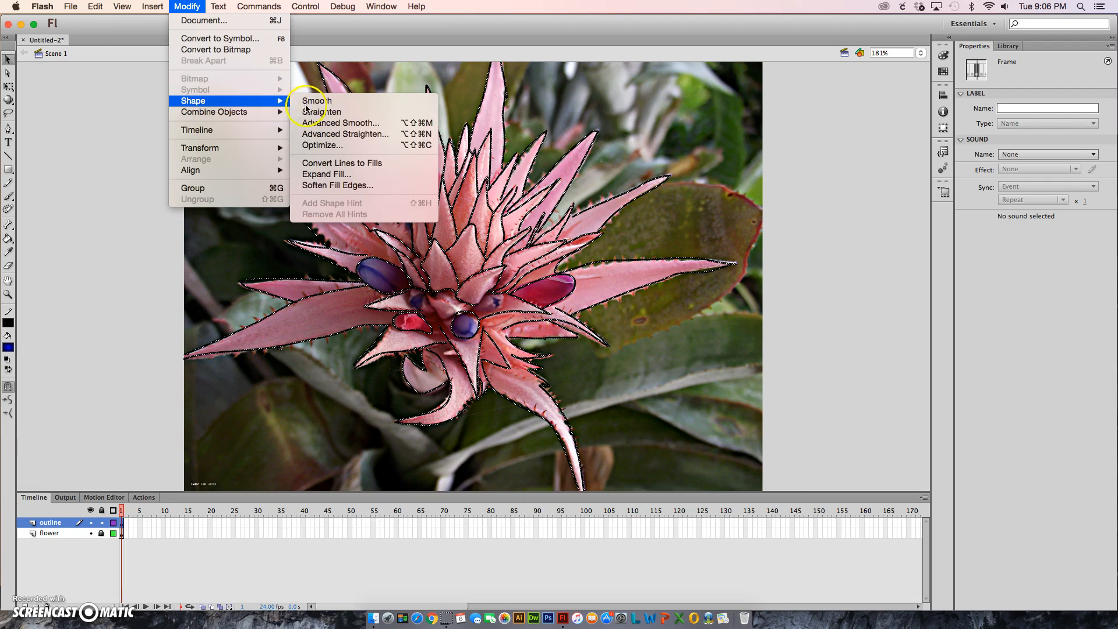
{"action": "left_click", "coordinate": [352, 163]}
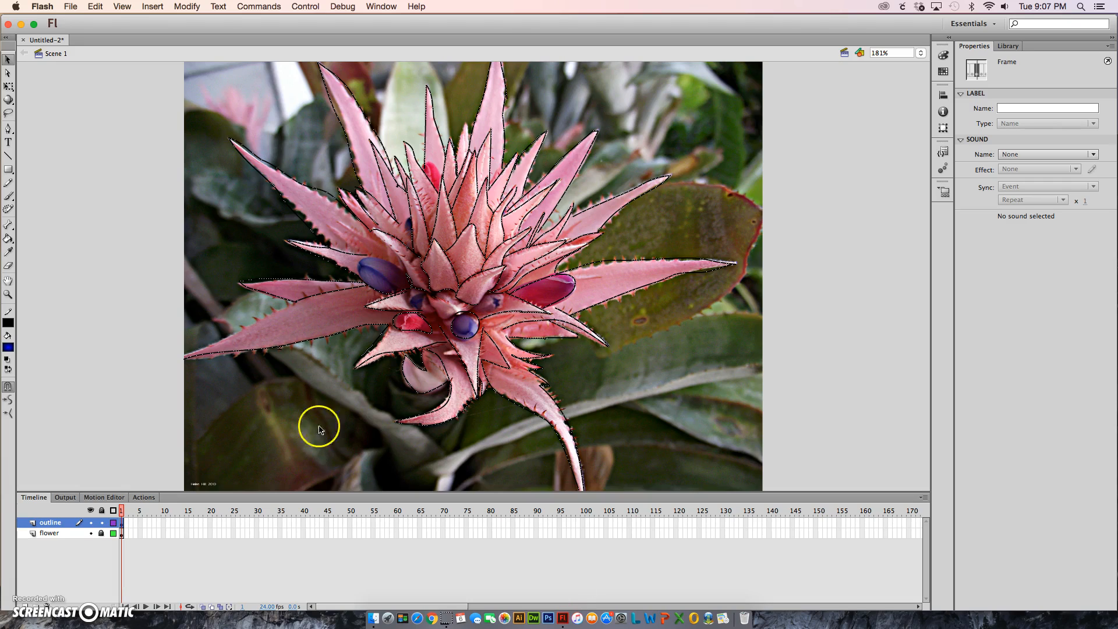
Thicken the converted flower outline with Expand Fill, using the Expand direction
{"action": "left_click", "coordinate": [187, 7]}
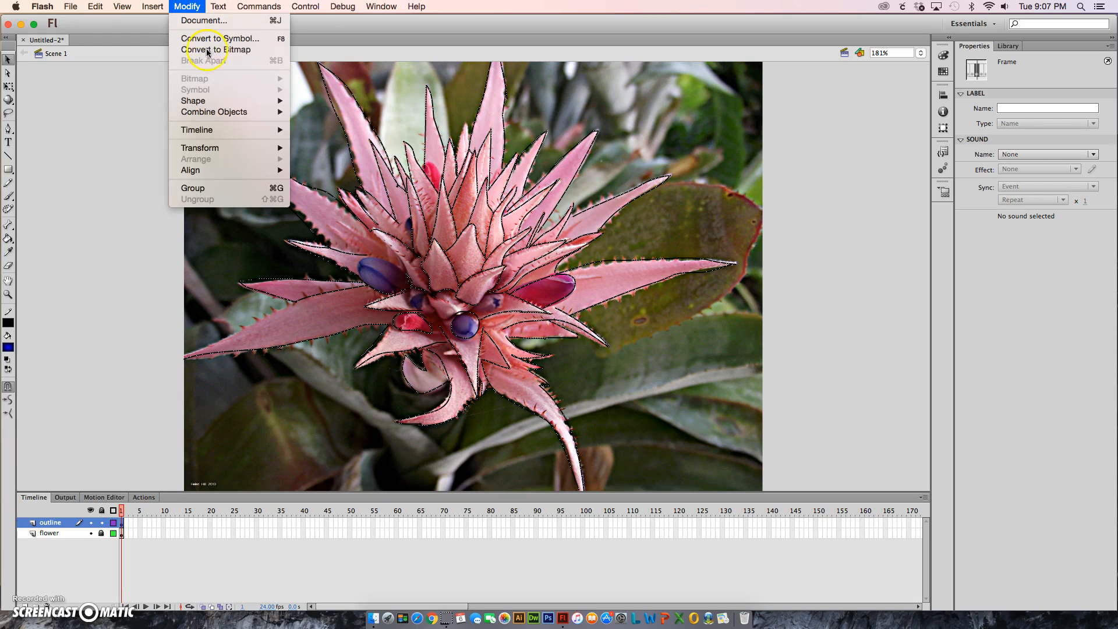
{"action": "mouse_move", "coordinate": [244, 100]}
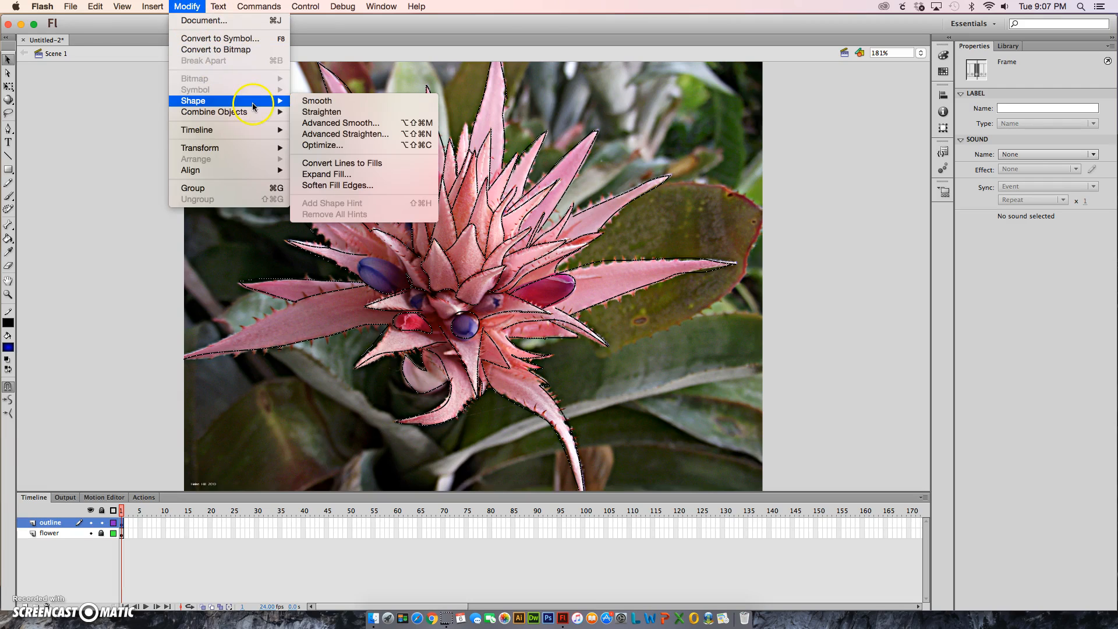
{"action": "left_click", "coordinate": [338, 175]}
{"action": "left_click", "coordinate": [534, 304]}
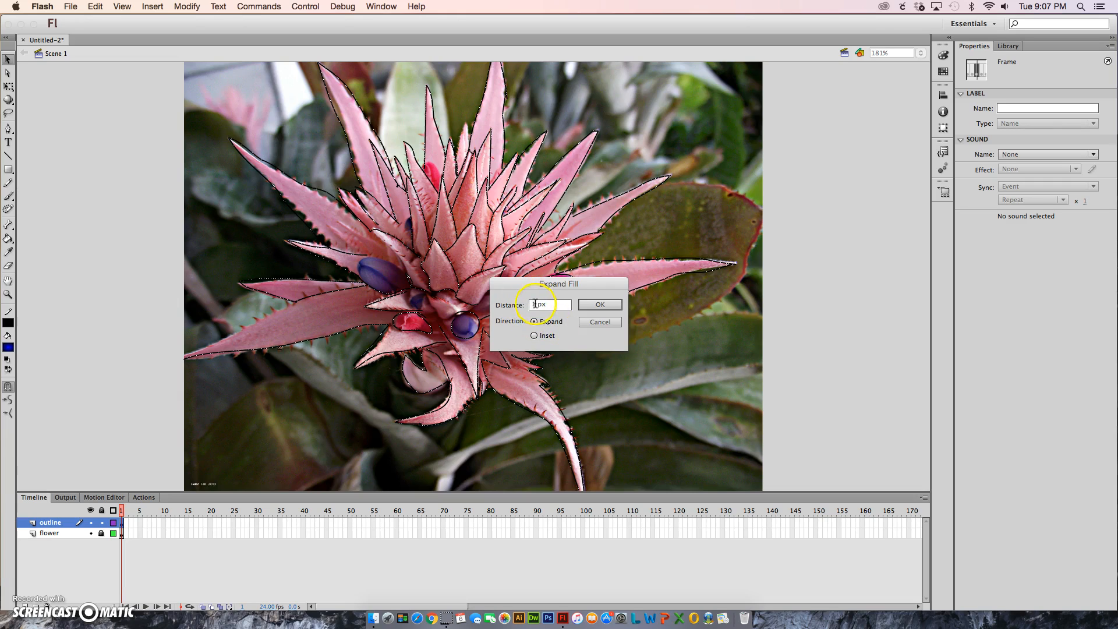
{"action": "left_click", "coordinate": [616, 307]}
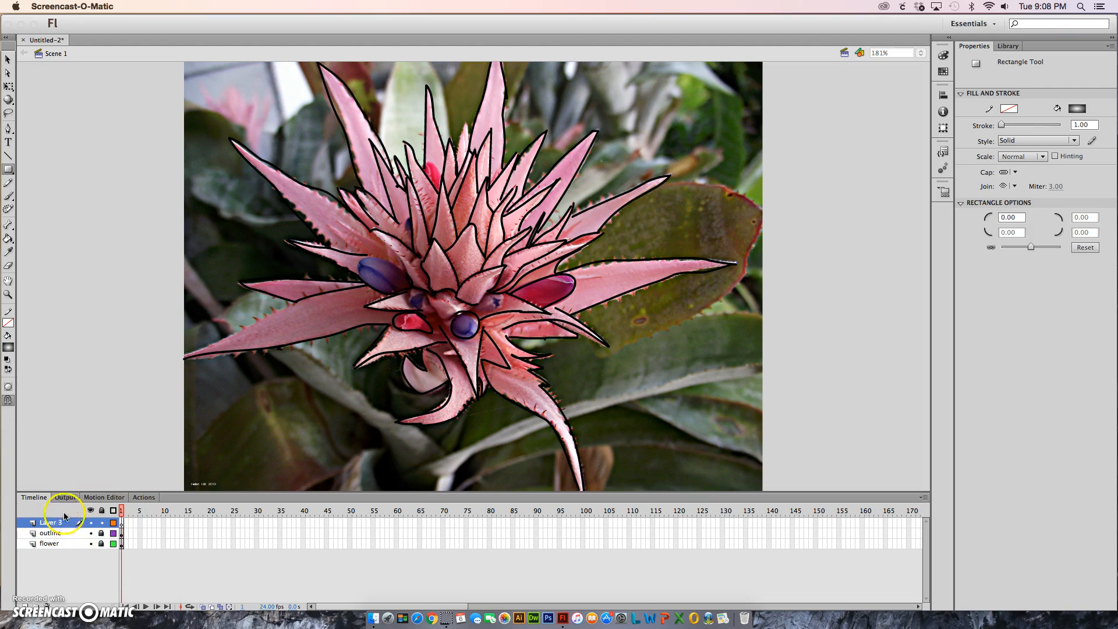
Rename Layer 3 above the outline layer with a name starting "gradient b"
{"action": "left_click", "coordinate": [53, 523]}
{"action": "double_click", "coordinate": [53, 523]}
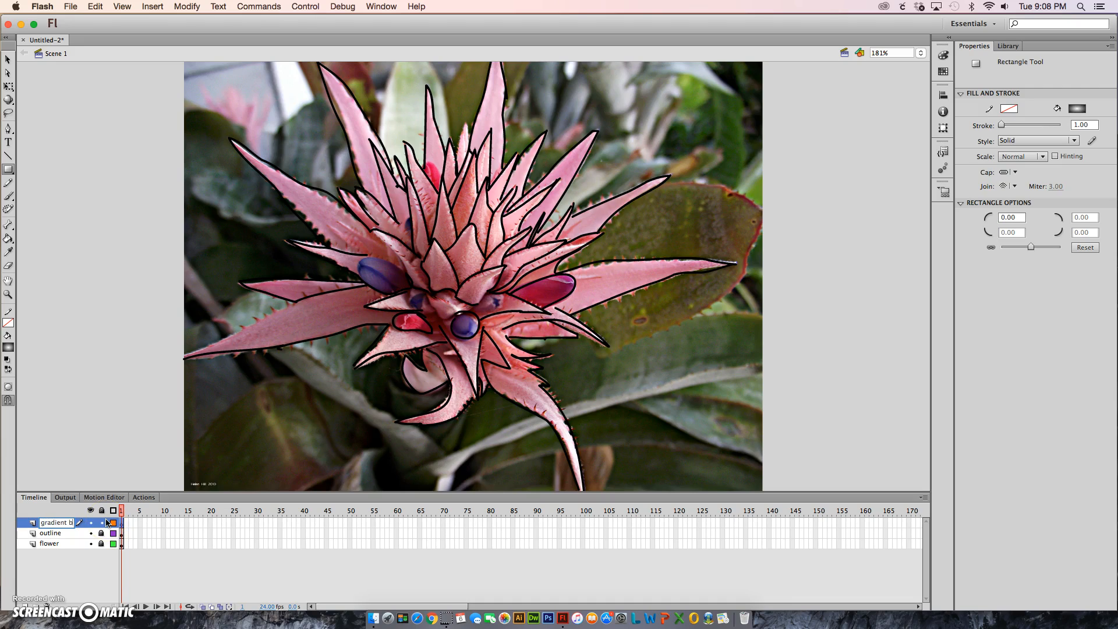
{"action": "key", "text": "Return"}
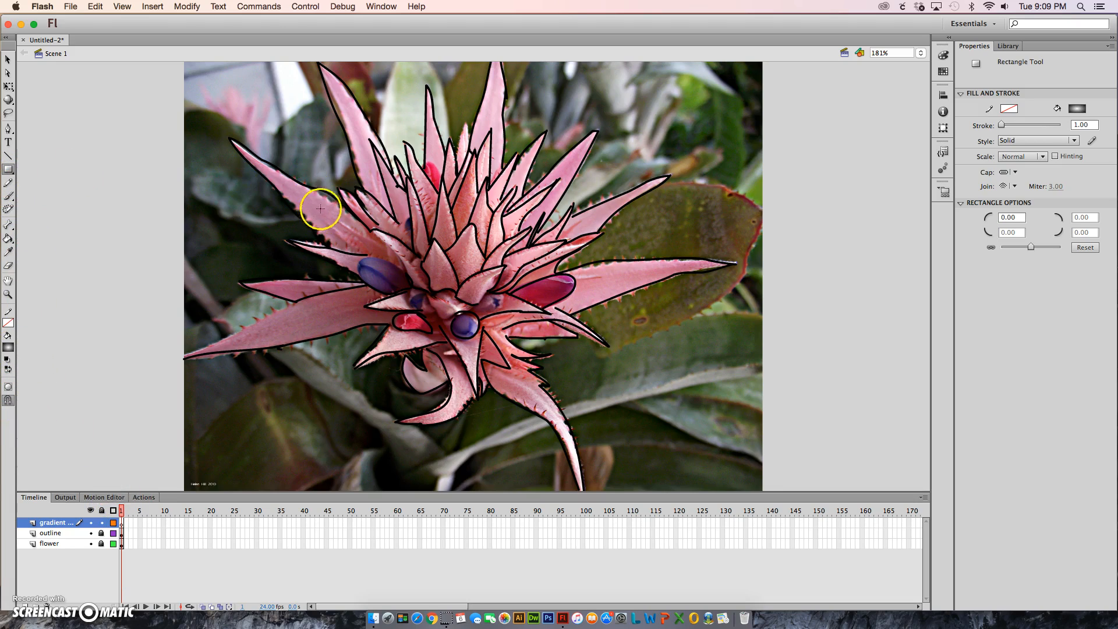
Draw a bar about 561 by 37 px across the photo's lower edge, with no stroke and the linear white-to-black gradient fill
{"action": "left_click", "coordinate": [1007, 109]}
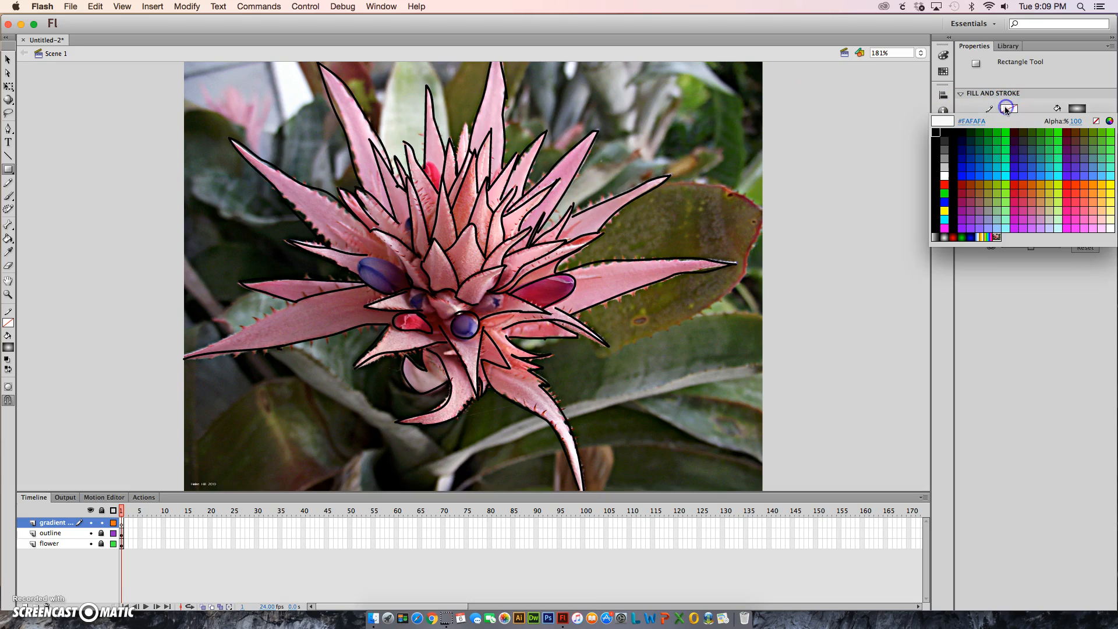
{"action": "left_click", "coordinate": [1095, 121]}
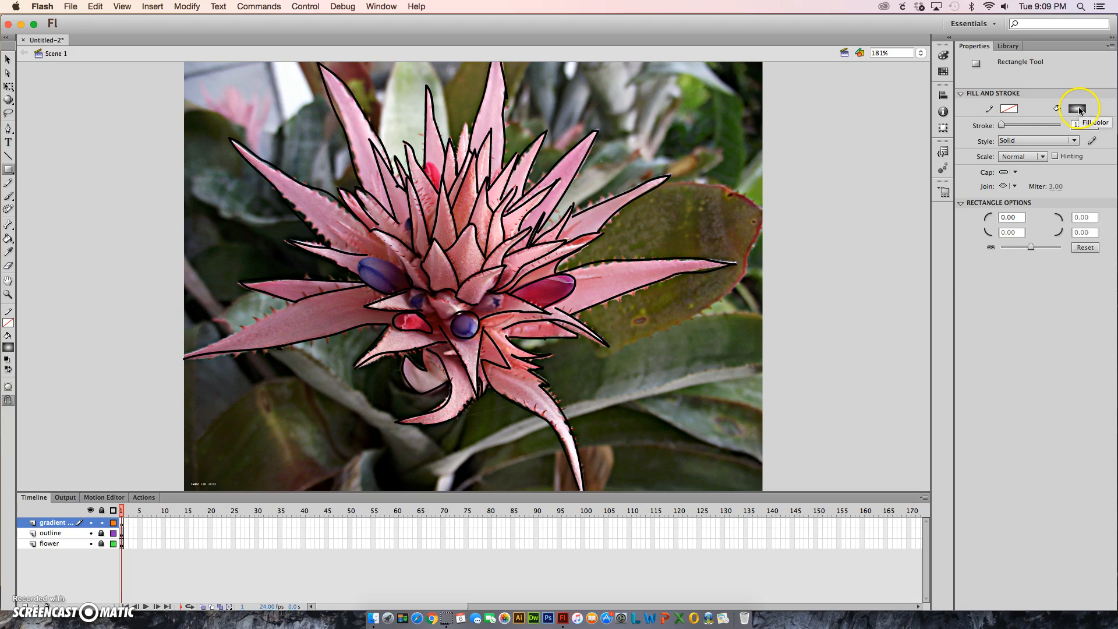
{"action": "left_click", "coordinate": [1077, 108]}
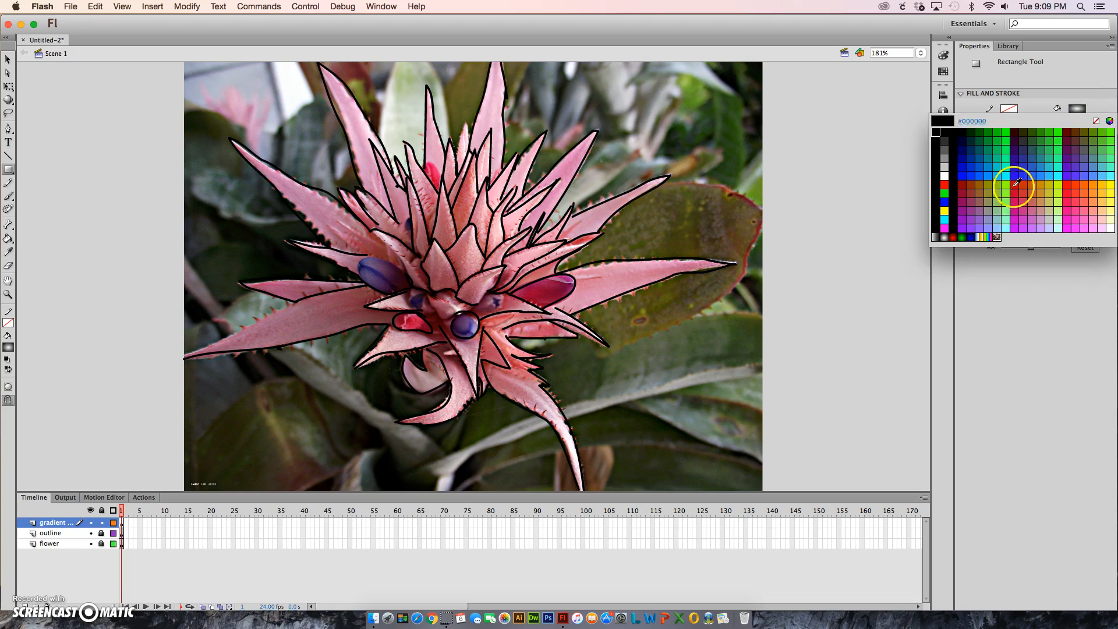
{"action": "left_click", "coordinate": [935, 236]}
{"action": "left_click", "coordinate": [1077, 109]}
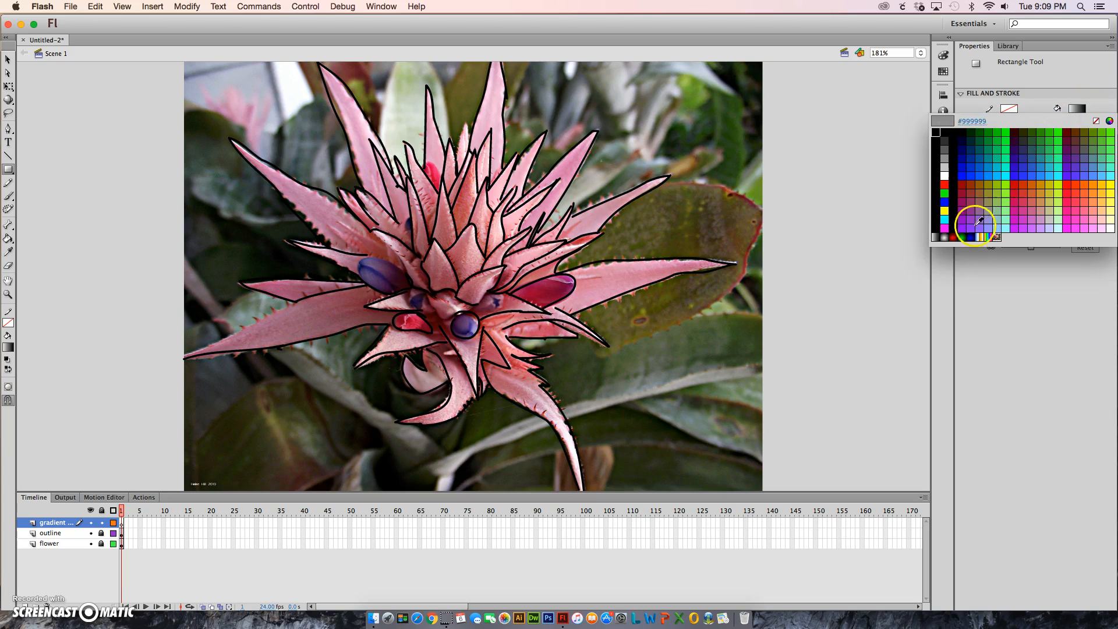
{"action": "left_click", "coordinate": [1057, 70]}
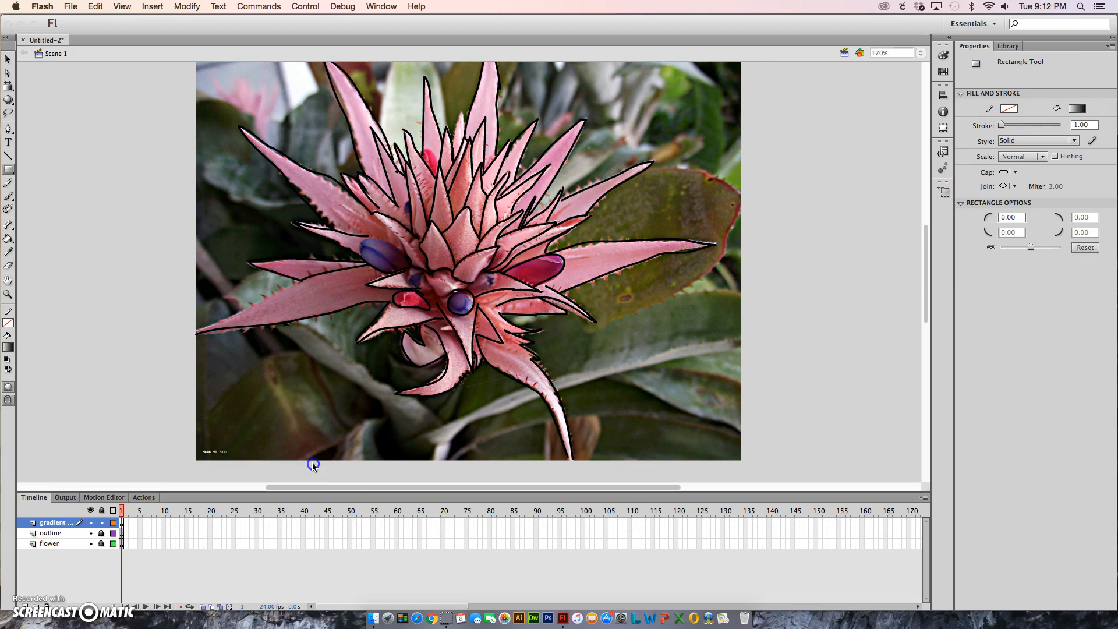
{"action": "left_click", "coordinate": [313, 464]}
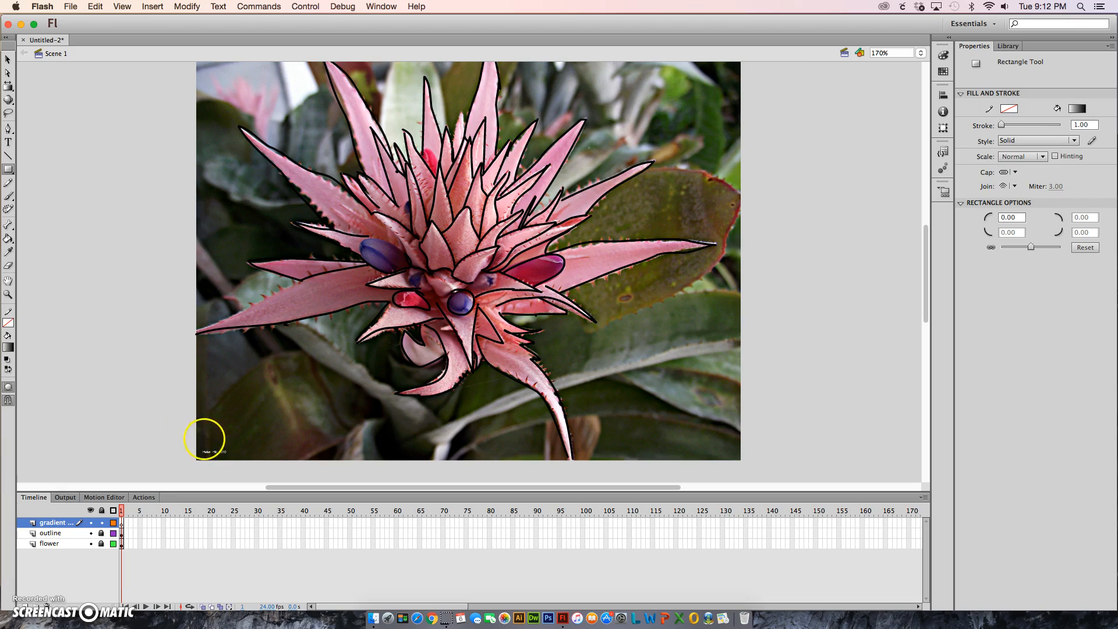
{"action": "mouse_move", "coordinate": [193, 433]}
{"action": "left_mouse_down"}
{"action": "mouse_move", "coordinate": [294, 462]}
{"action": "mouse_move", "coordinate": [566, 476]}
{"action": "mouse_move", "coordinate": [747, 469]}
{"action": "left_mouse_up"}
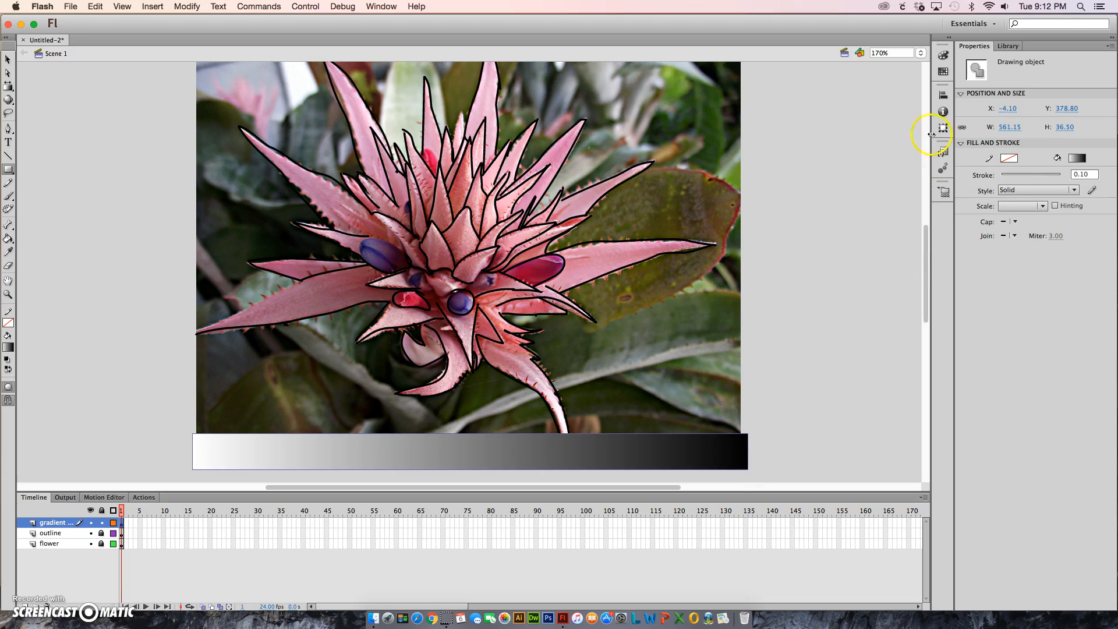
Recolor the bar's linear gradient with white at both ends and grey #999999 in the middle
{"action": "left_click", "coordinate": [943, 55]}
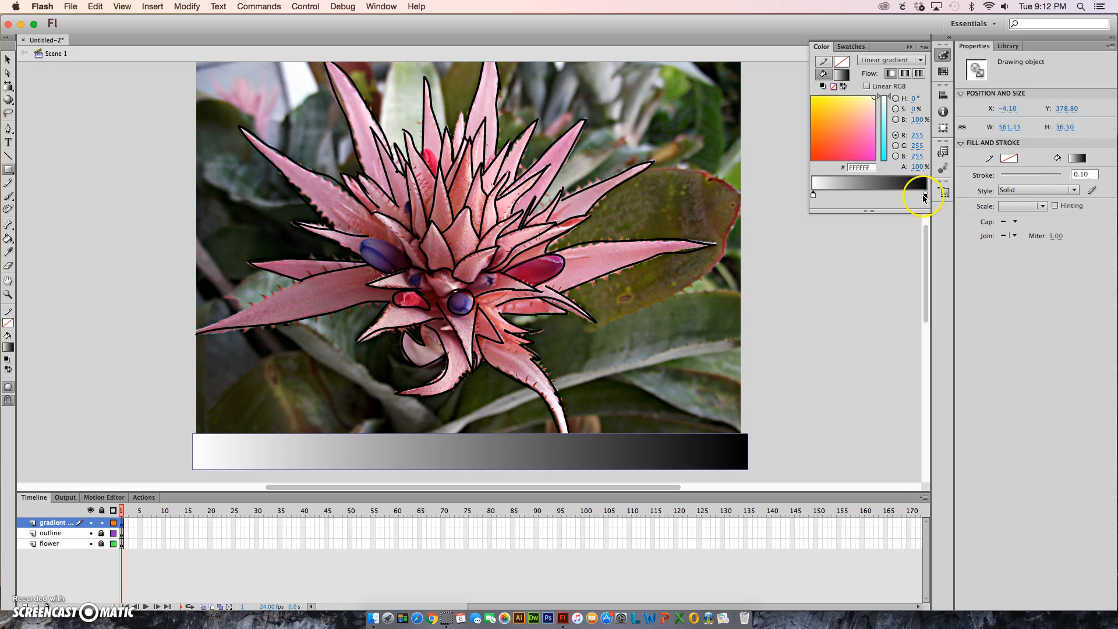
{"action": "left_click_drag", "start_coordinate": [926, 198], "coordinate": [877, 198]}
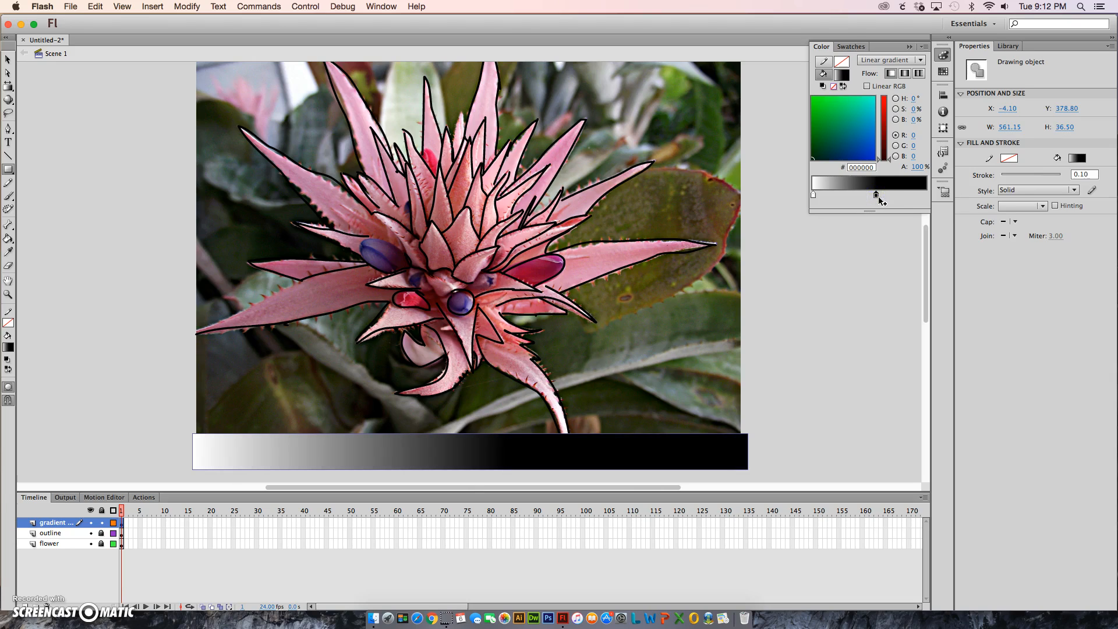
{"action": "left_click", "coordinate": [876, 196]}
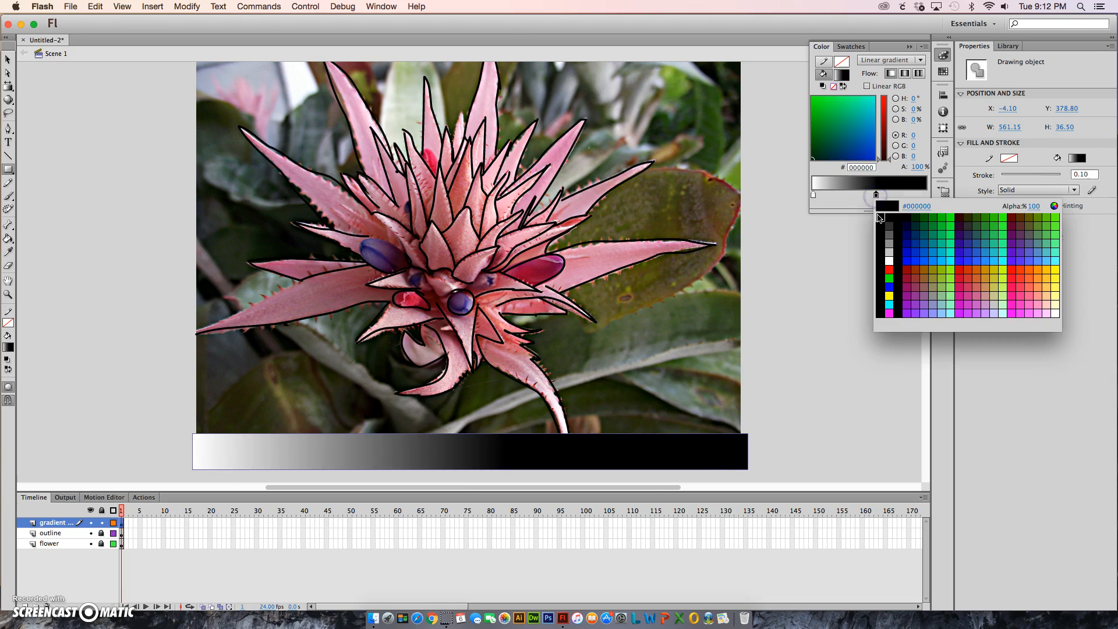
{"action": "left_click", "coordinate": [889, 238]}
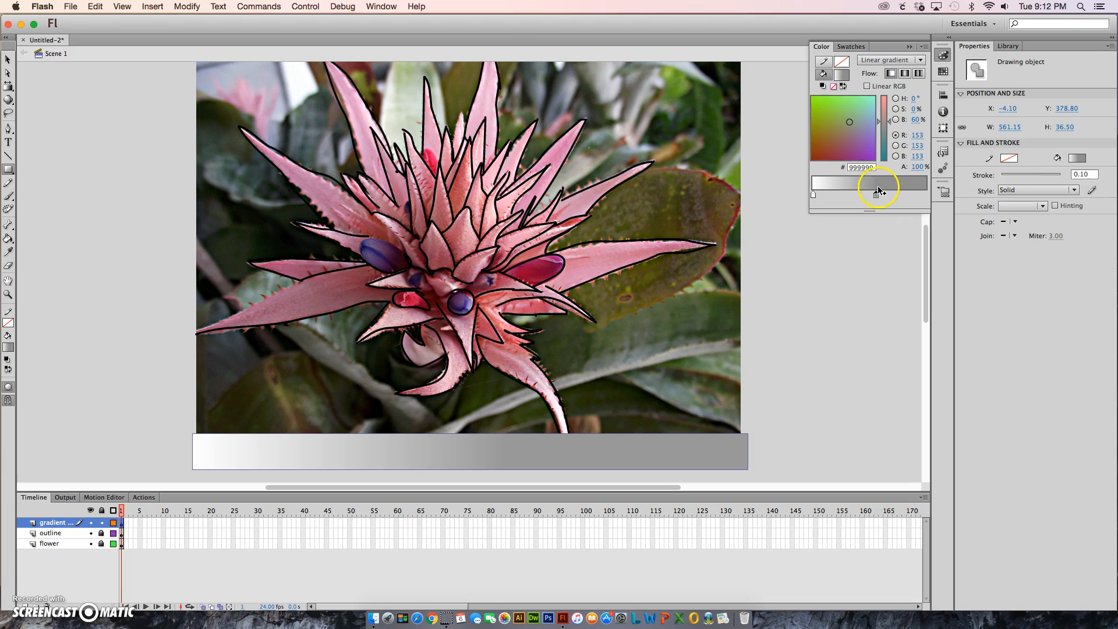
{"action": "left_click", "coordinate": [925, 195]}
{"action": "left_click", "coordinate": [876, 195]}
{"action": "double_click", "coordinate": [925, 195]}
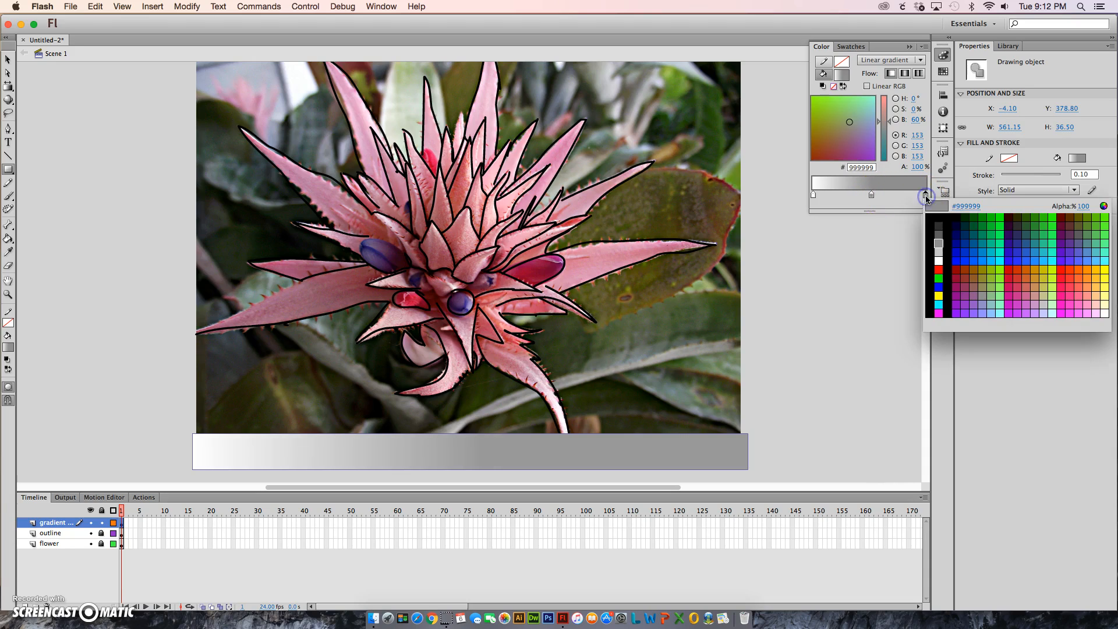
{"action": "left_click", "coordinate": [938, 260]}
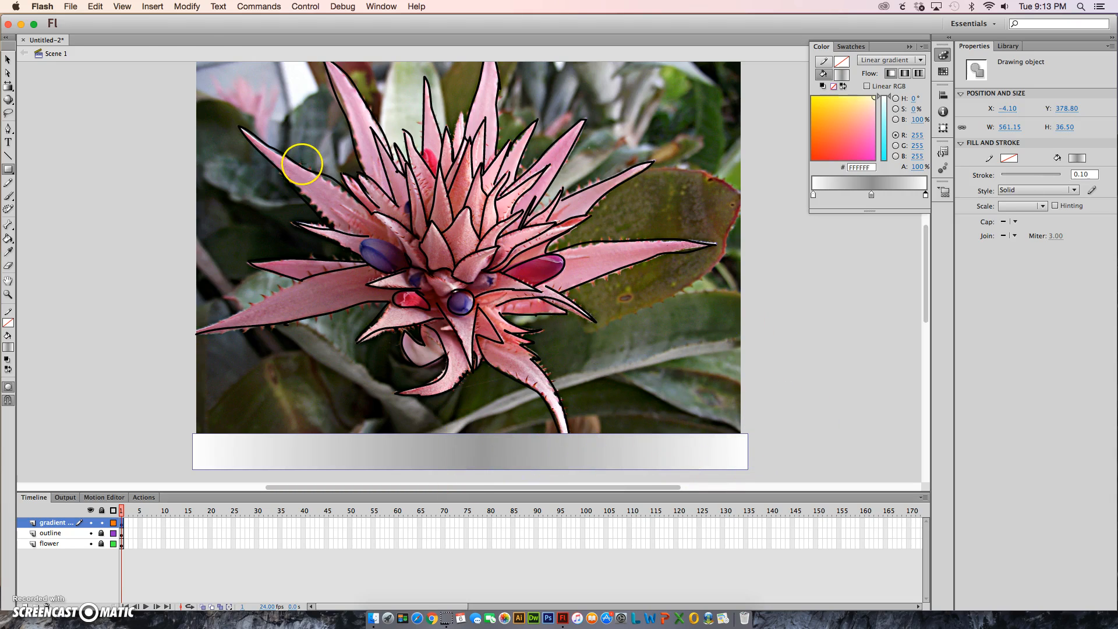
Rotate the bar's gradient a quarter turn with the Gradient Transform tool so its colors run vertically
{"action": "left_click", "coordinate": [9, 90]}
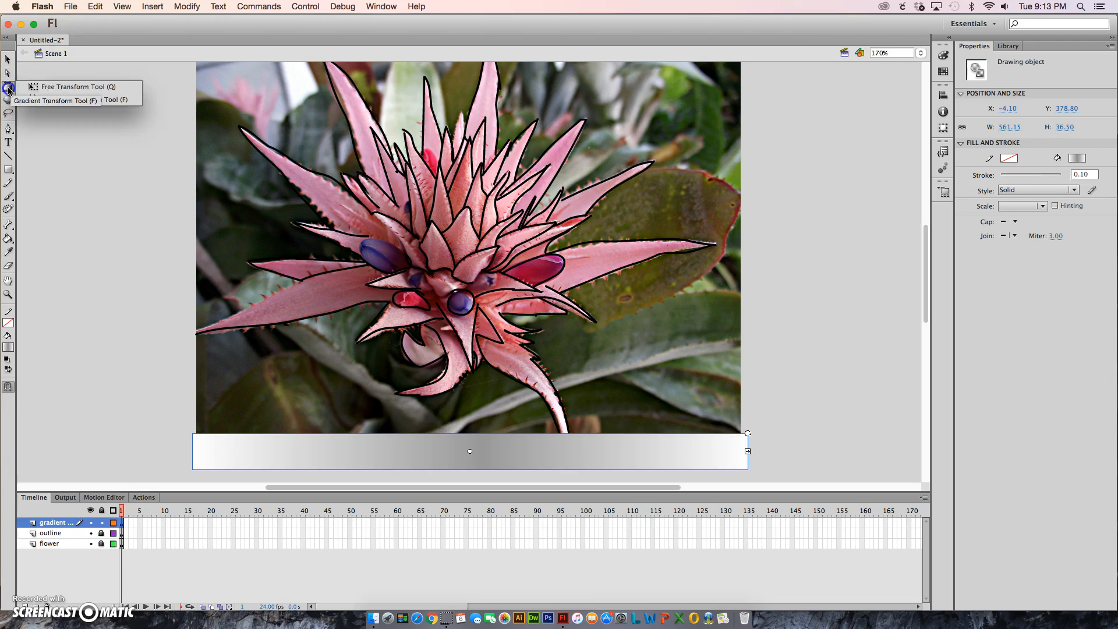
{"action": "left_click", "coordinate": [47, 99]}
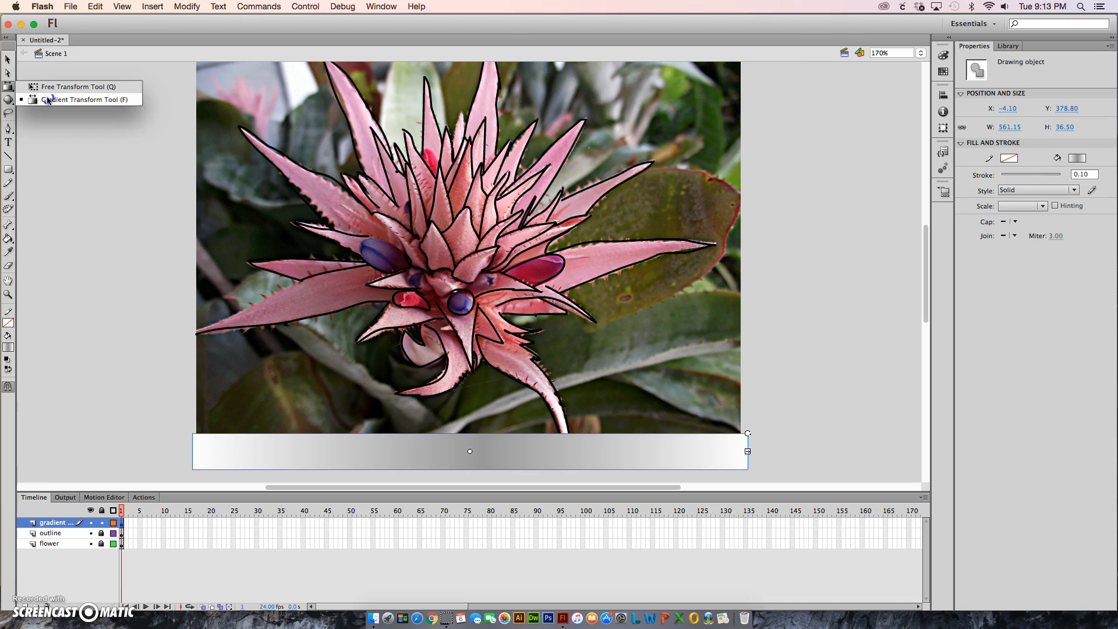
{"action": "left_click", "coordinate": [748, 433]}
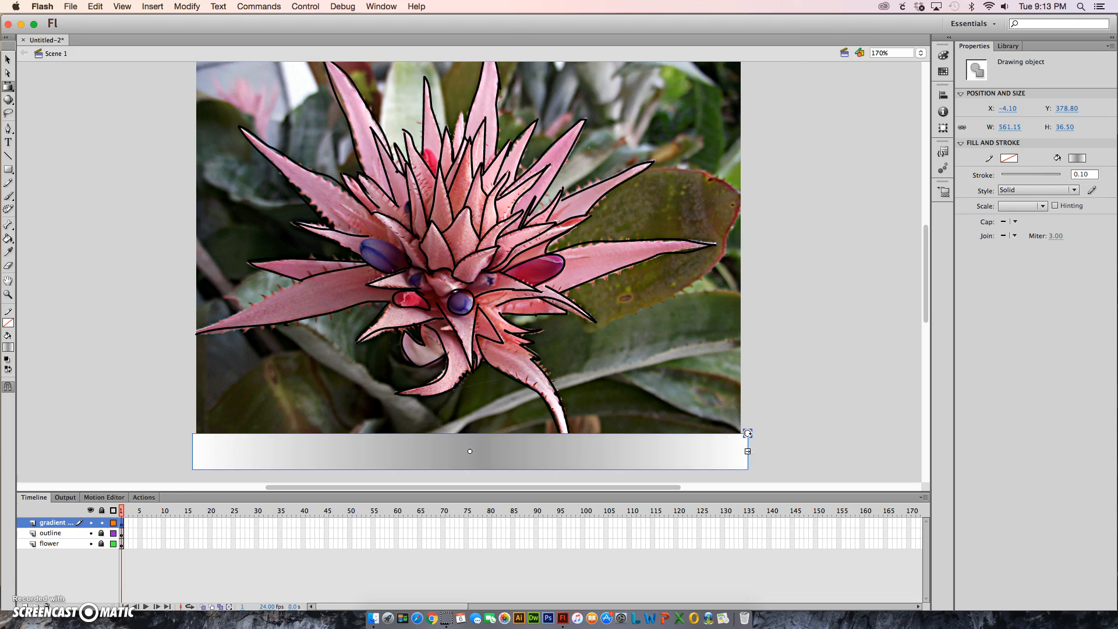
{"action": "left_click_drag", "start_coordinate": [747, 433], "coordinate": [457, 235]}
{"action": "left_click_drag", "start_coordinate": [448, 229], "coordinate": [451, 232]}
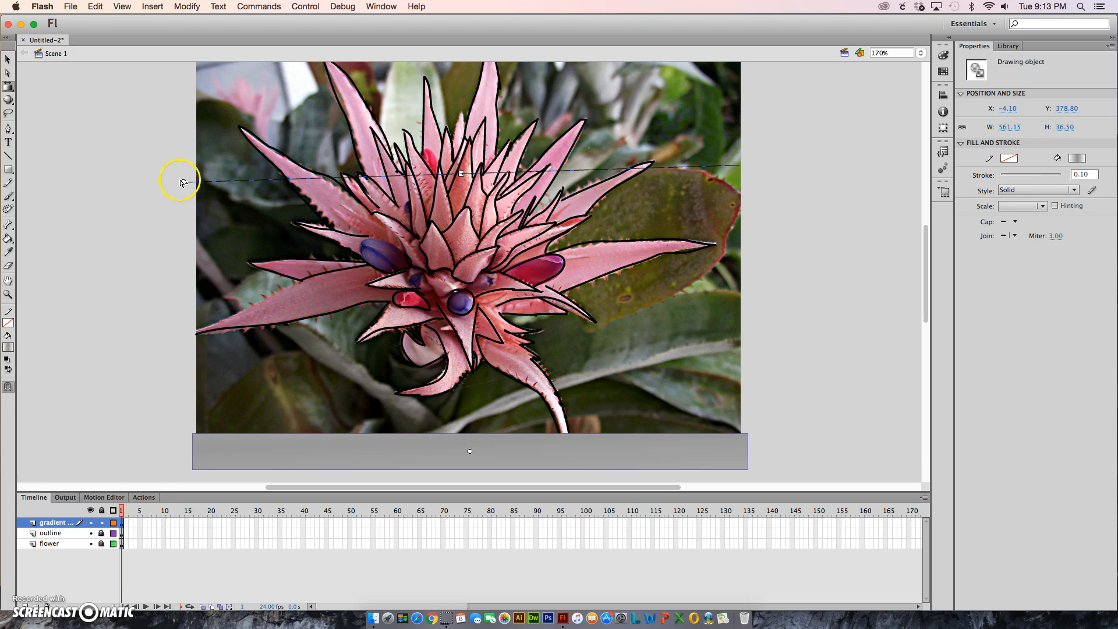
{"action": "left_click_drag", "start_coordinate": [184, 181], "coordinate": [195, 171]}
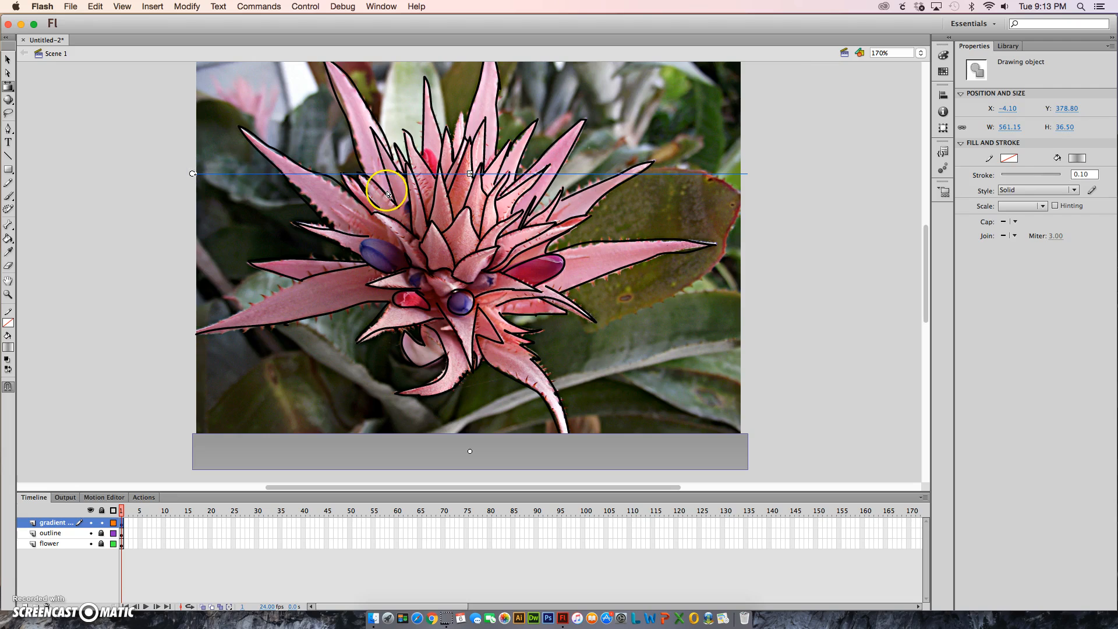
Shrink the rotated gradient to match the height of the bar
{"action": "left_click", "coordinate": [470, 173]}
{"action": "left_click_drag", "start_coordinate": [469, 173], "coordinate": [444, 432]}
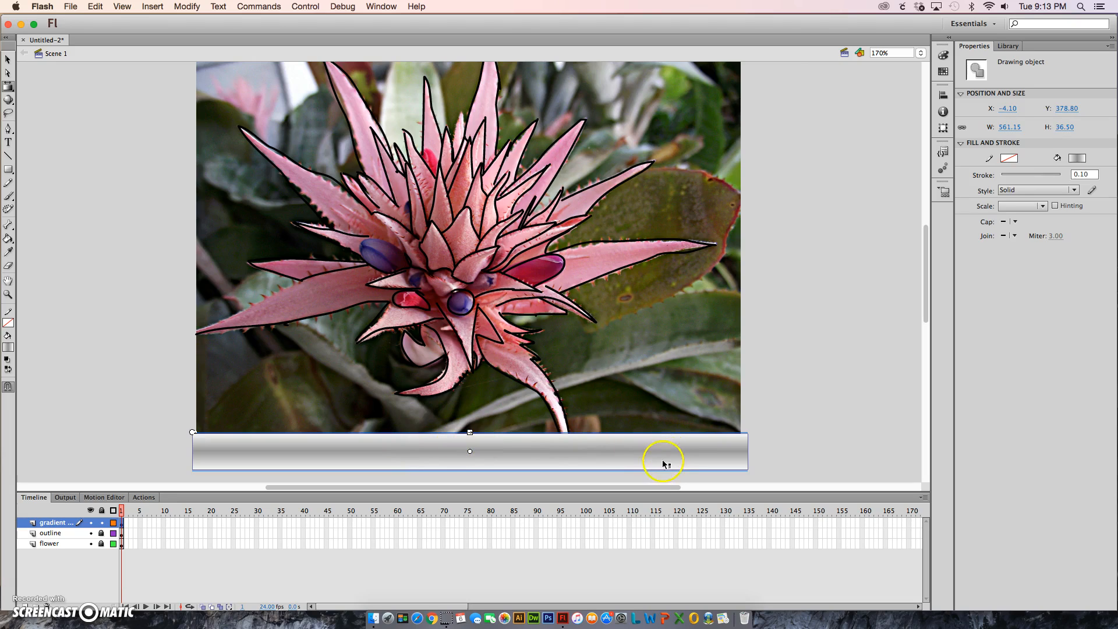
{"action": "left_click_drag", "start_coordinate": [469, 431], "coordinate": [470, 433]}
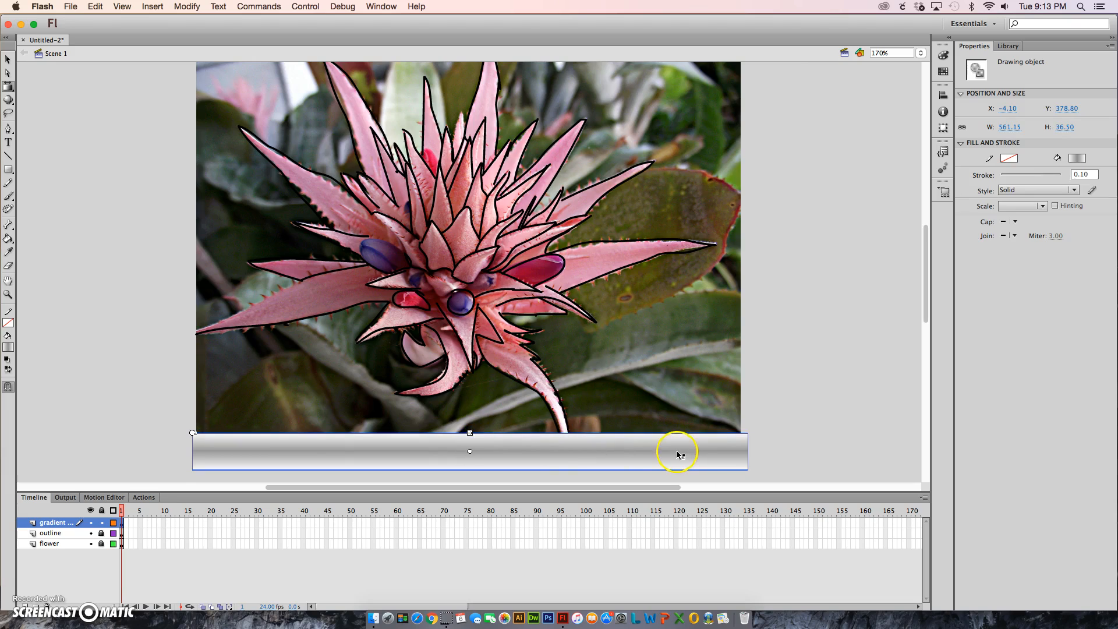
Deselect the bar and extend all three layers to frame 100 with inserted frames
{"action": "left_click", "coordinate": [795, 447]}
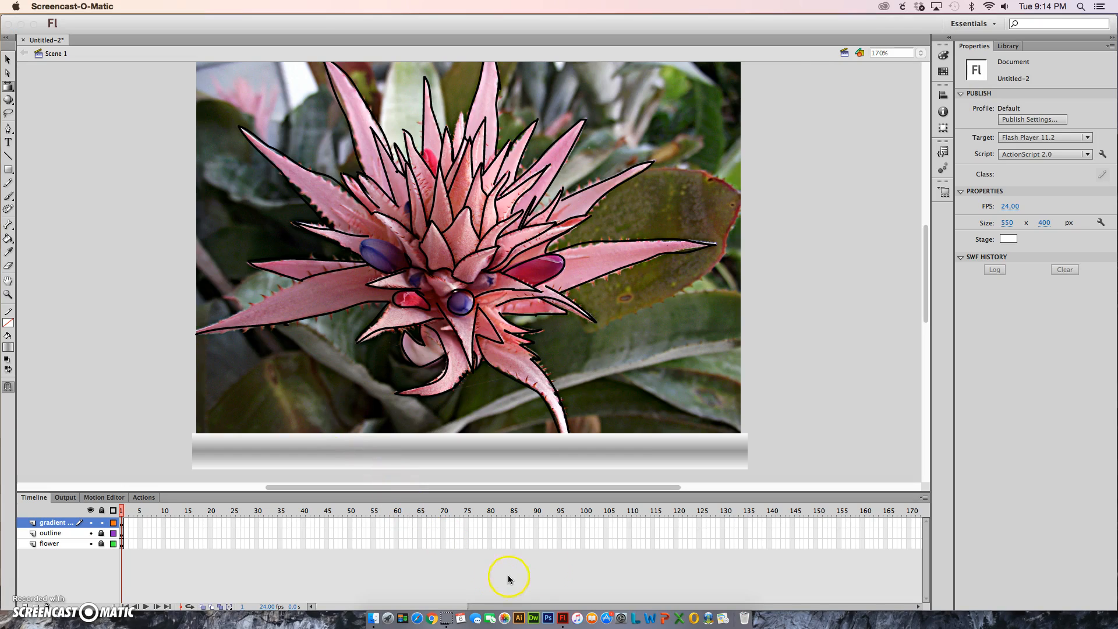
{"action": "left_click", "coordinate": [582, 519]}
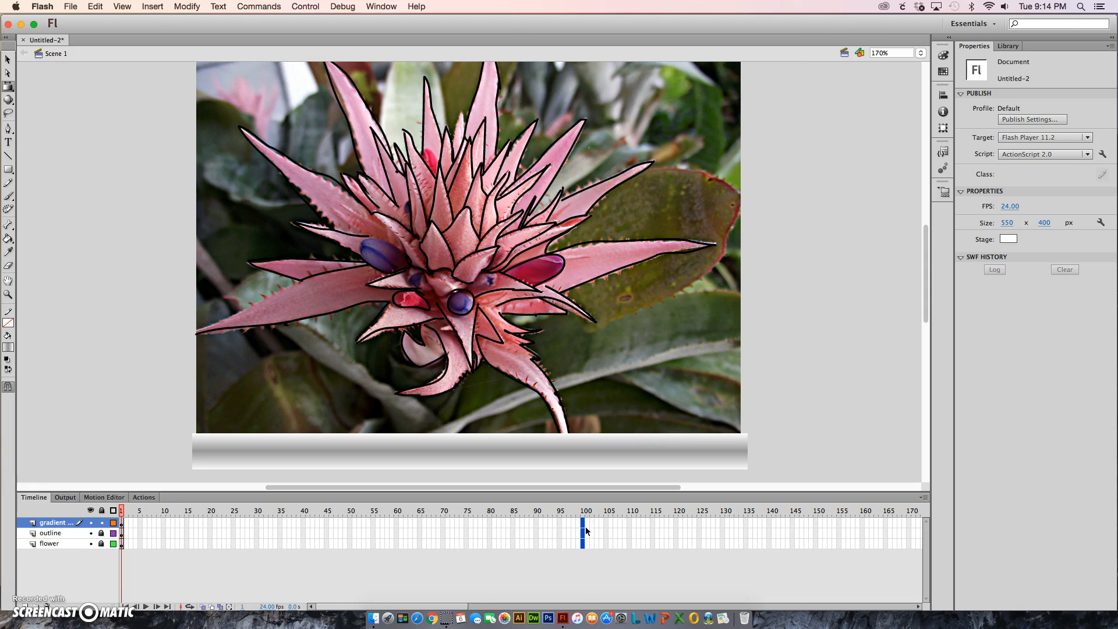
{"action": "key", "text": "F5"}
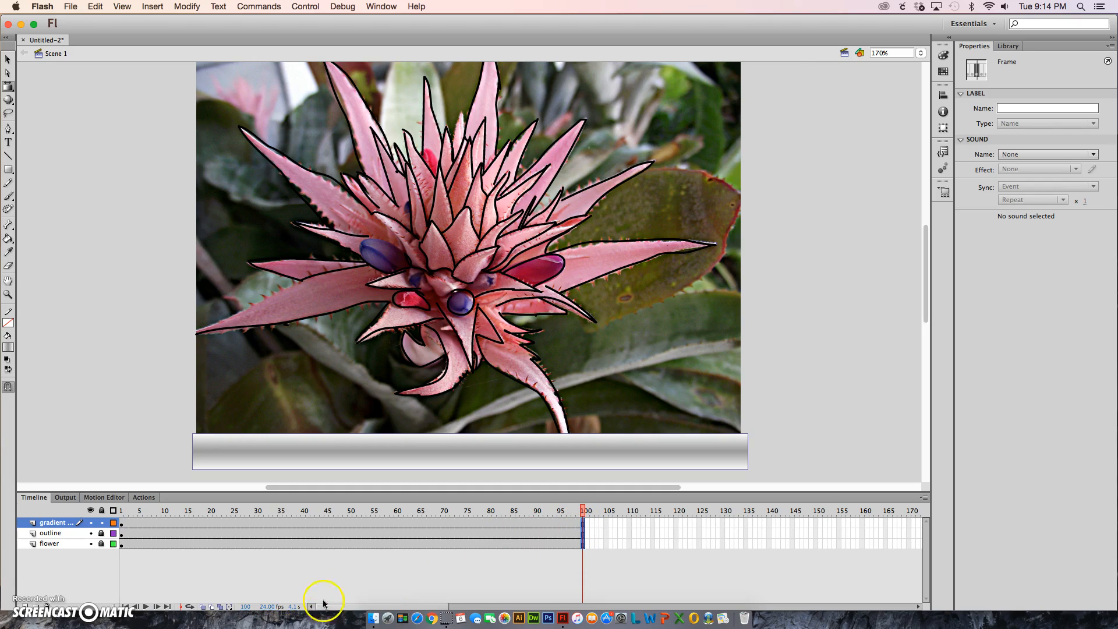
Convert the bar into a graphic symbol named "gradient bar" and create a motion tween on it
{"action": "left_click", "coordinate": [48, 522]}
{"action": "left_click", "coordinate": [335, 463]}
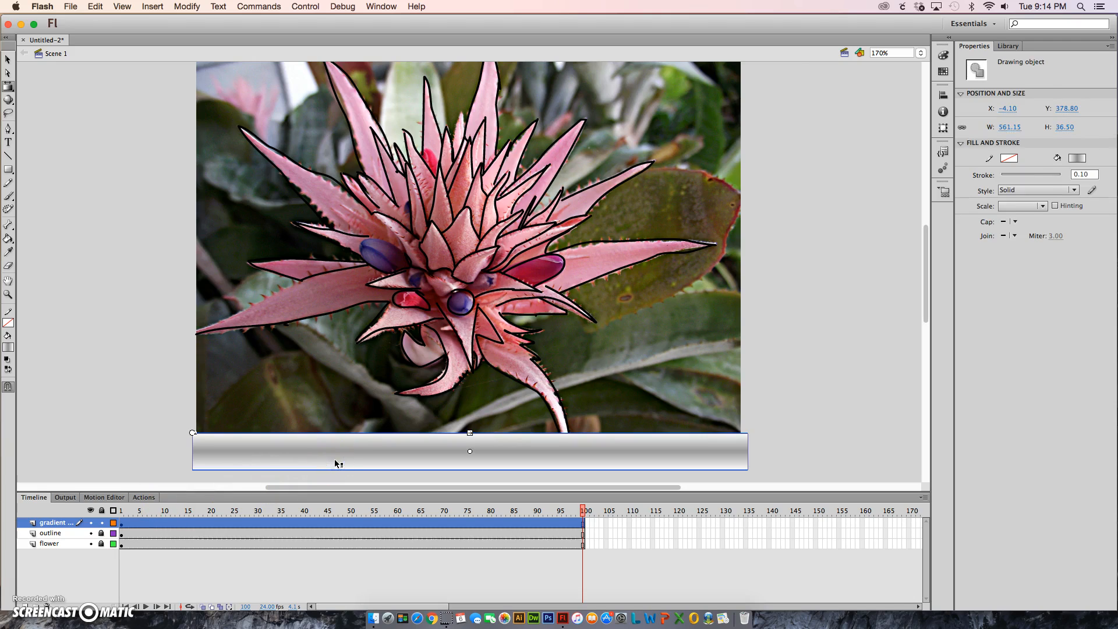
{"action": "left_click", "coordinate": [8, 59]}
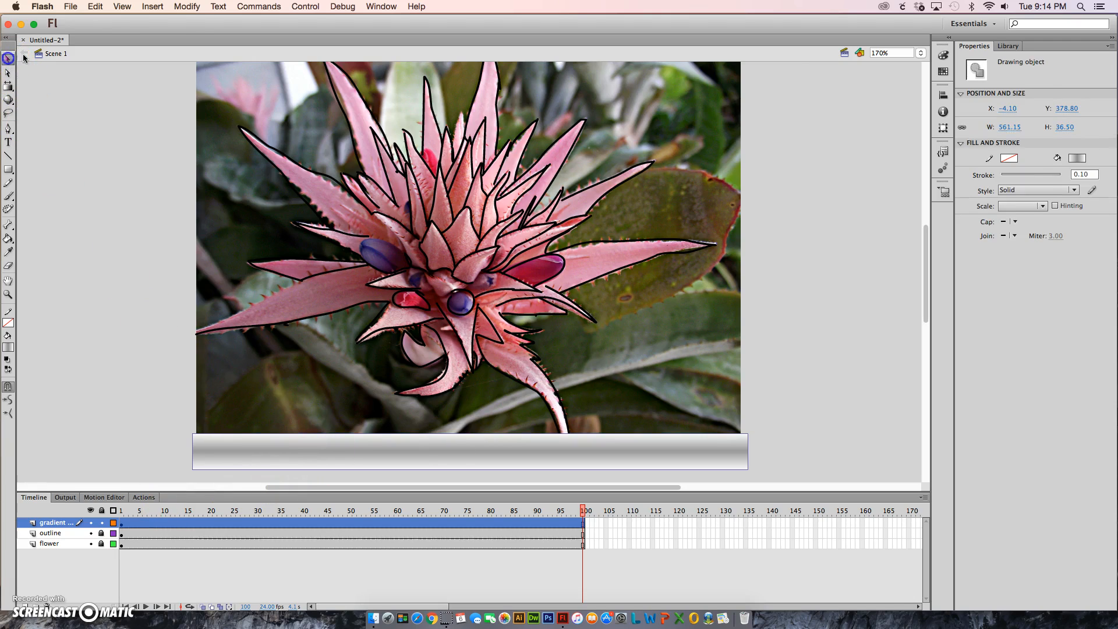
{"action": "left_click", "coordinate": [187, 6]}
{"action": "left_click", "coordinate": [209, 38]}
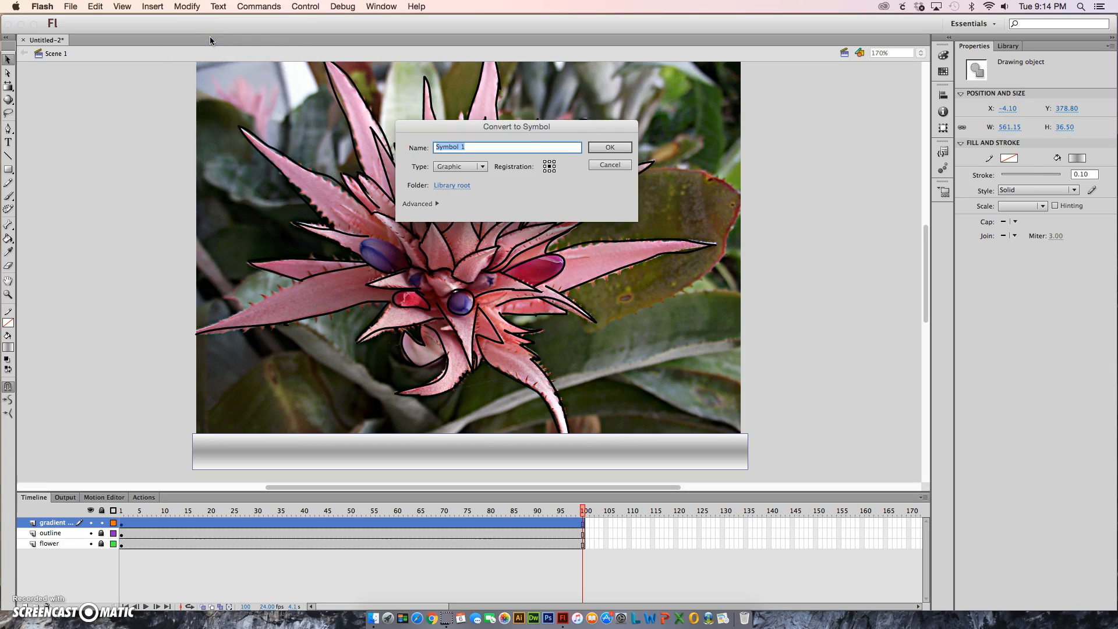
{"action": "type", "text": "gradient bar"}
{"action": "key", "text": "Return"}
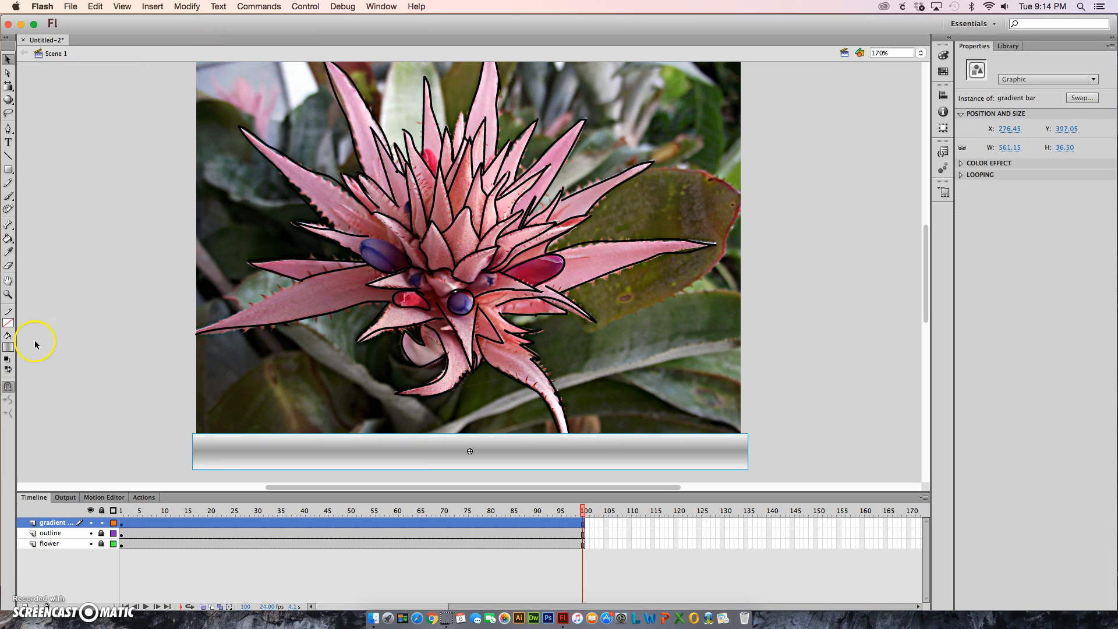
{"action": "right_click", "coordinate": [268, 458]}
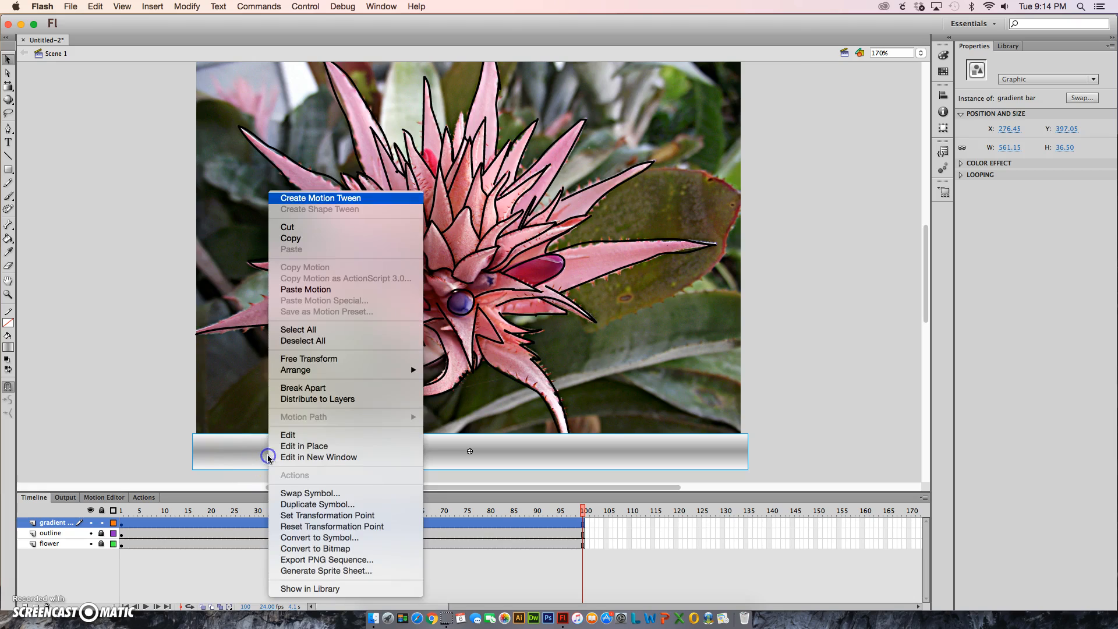
{"action": "left_click", "coordinate": [390, 199]}
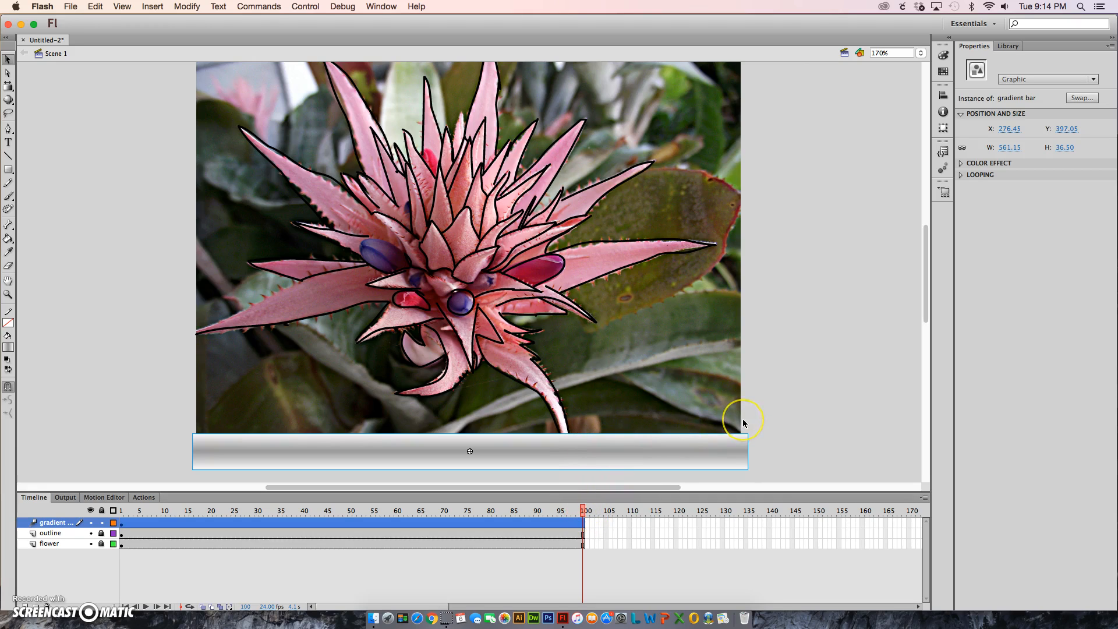
At frame 1, nudge the gradient bar's motion tween down to about Y 422.3, just below the photo
{"action": "key", "text": "super+minus"}
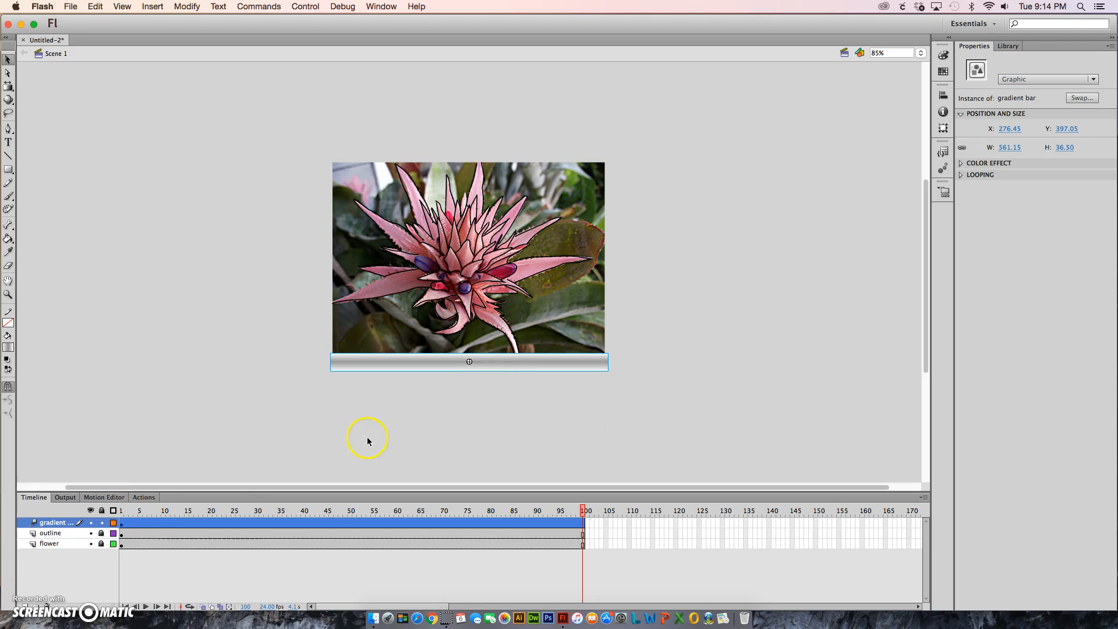
{"action": "left_click", "coordinate": [123, 510]}
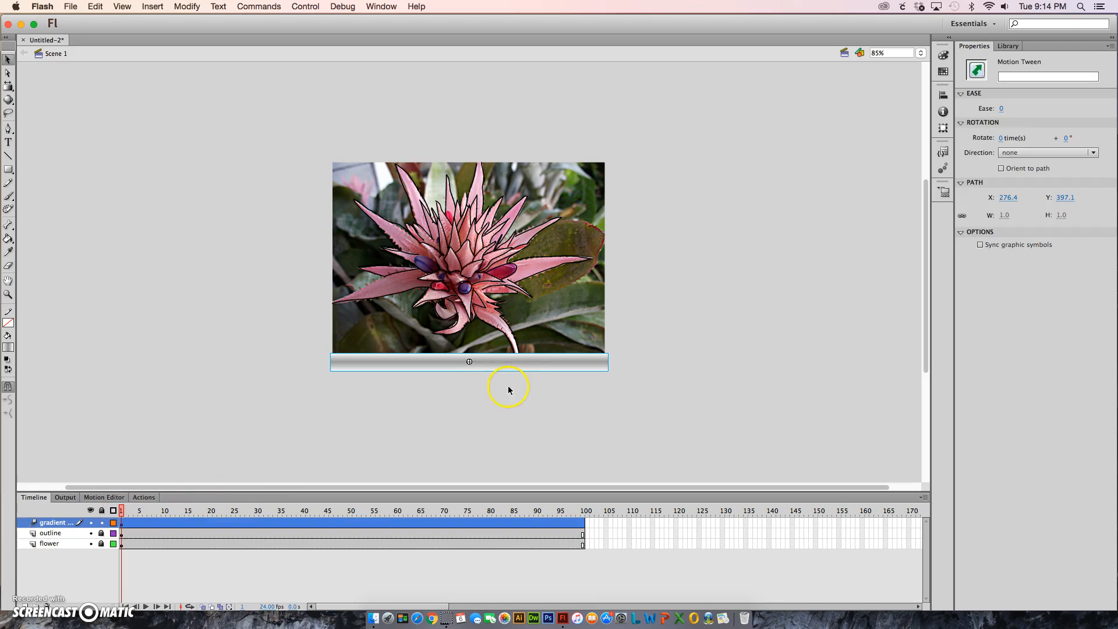
{"action": "key", "text": "shift+Down"}
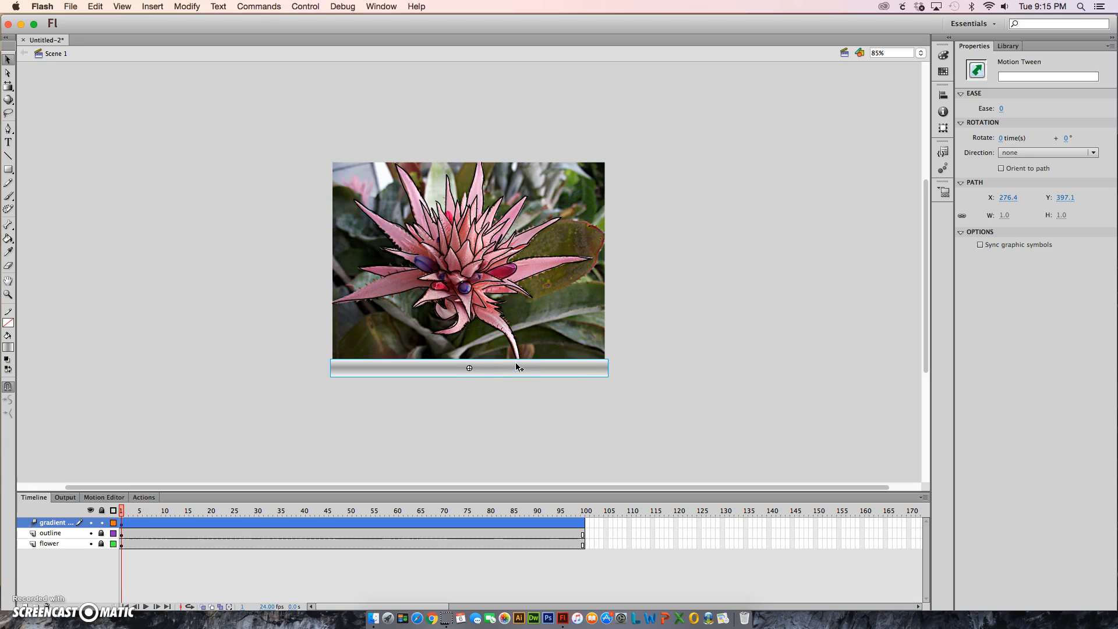
{"action": "key", "text": "shift+Down"}
{"action": "key", "text": "Down"}
{"action": "key", "text": "Down"}
{"action": "key", "text": "Down"}
{"action": "key", "text": "Down"}
{"action": "key", "text": "Down"}
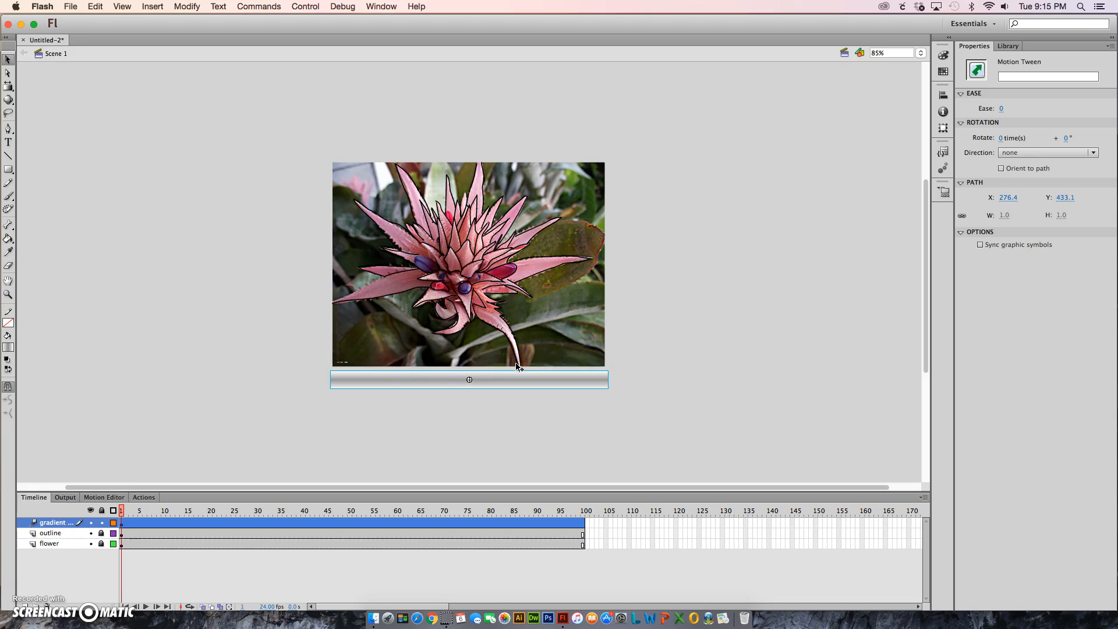
{"action": "key", "text": "Up"}
{"action": "key", "text": "Up"}
{"action": "key", "text": "Up"}
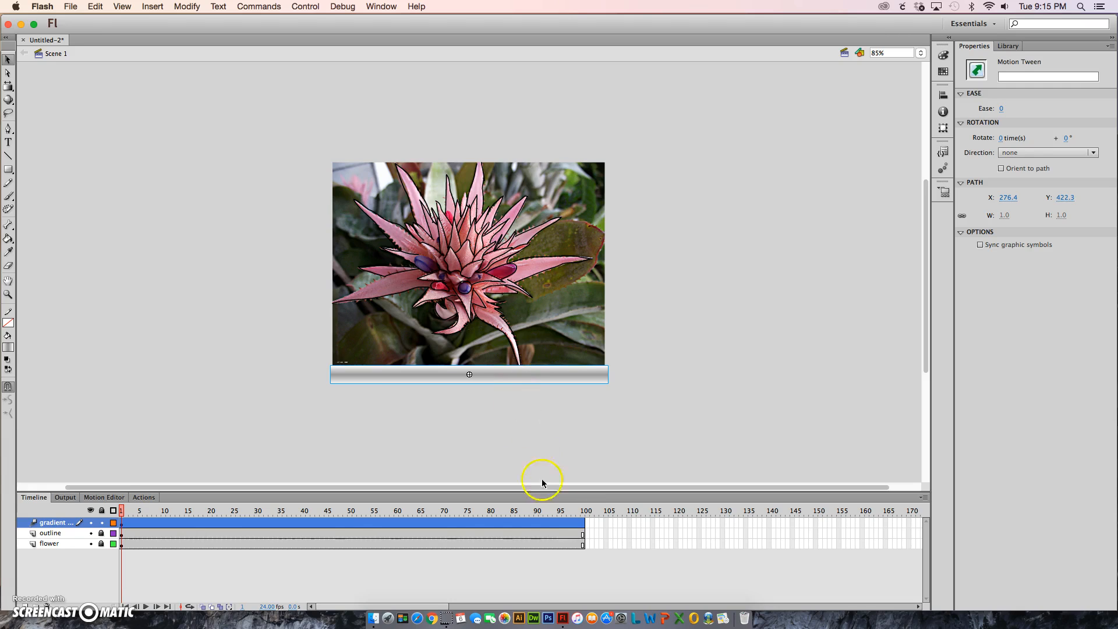
At frame 100, move the gradient bar straight up to about Y -26.6, just above the photo
{"action": "left_click", "coordinate": [582, 511]}
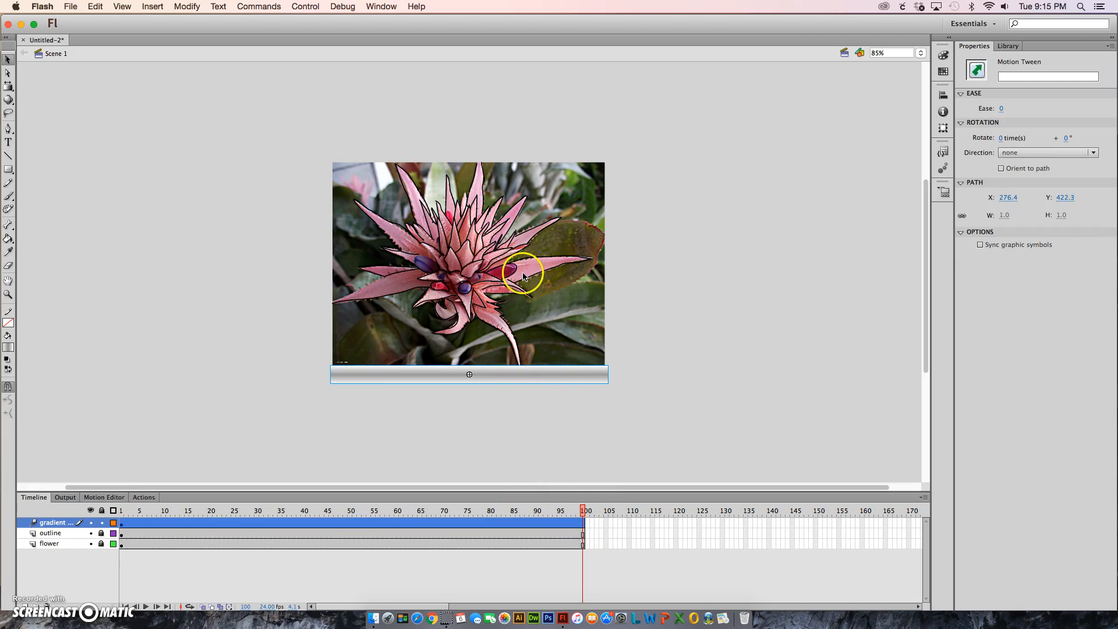
{"action": "key", "text": "shift+Up"}
{"action": "key", "text": "shift+Up"}
{"action": "key", "text": "shift+Up"}
{"action": "key", "text": "shift+Up"}
{"action": "key", "text": "shift+Up"}
{"action": "key", "text": "shift+Up"}
{"action": "key", "text": "shift+Up"}
{"action": "key", "text": "shift+Up"}
{"action": "key", "text": "shift+Up"}
{"action": "key", "text": "shift+Up"}
{"action": "key", "text": "shift+Up"}
{"action": "key", "text": "shift+Up"}
{"action": "key", "text": "shift+Up"}
{"action": "key", "text": "shift+Up"}
{"action": "key", "text": "shift+Up"}
{"action": "key", "text": "shift+Up"}
{"action": "key", "text": "shift+Up"}
{"action": "key", "text": "shift+Up"}
{"action": "key", "text": "shift+Up"}
{"action": "key", "text": "shift+Up"}
{"action": "key", "text": "shift+Up"}
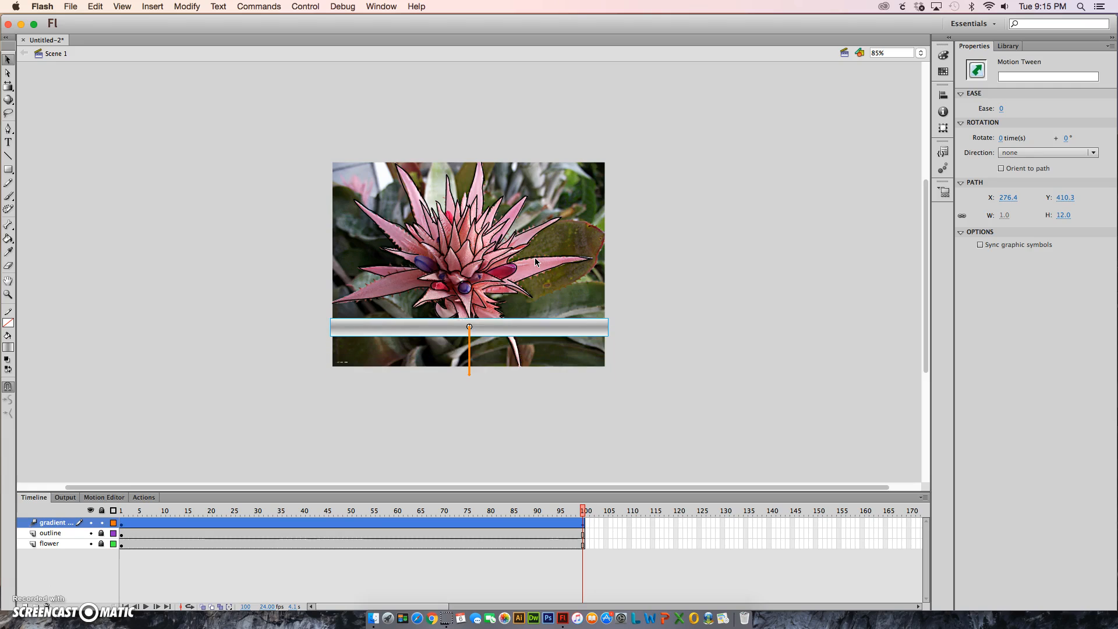
{"action": "key", "text": "shift+Up"}
{"action": "key", "text": "shift+Up"}
{"action": "key", "text": "shift+Up"}
{"action": "key", "text": "shift+Up"}
{"action": "key", "text": "shift+Up"}
{"action": "key", "text": "shift+Up"}
{"action": "key", "text": "shift+Up"}
{"action": "key", "text": "shift+Up"}
{"action": "key", "text": "shift+Up"}
{"action": "key", "text": "shift+Up"}
{"action": "key", "text": "shift+Up"}
{"action": "key", "text": "shift+Up"}
{"action": "key", "text": "shift+Up"}
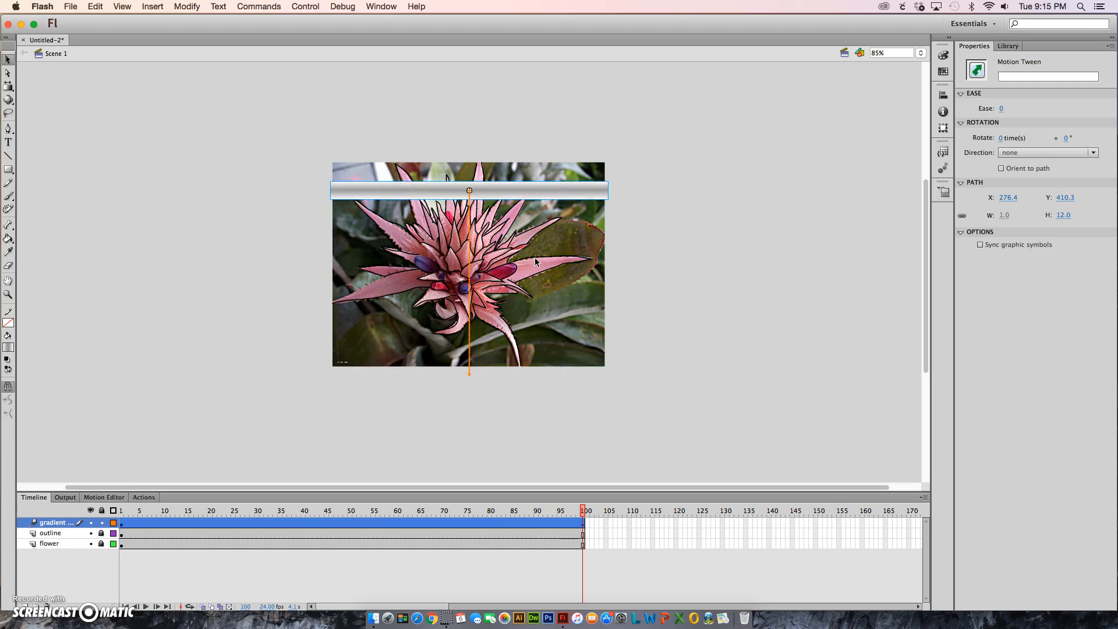
{"action": "key", "text": "Up"}
{"action": "key", "text": "Up"}
{"action": "key", "text": "Up"}
{"action": "key", "text": "Up"}
{"action": "key", "text": "Up"}
{"action": "key", "text": "Up"}
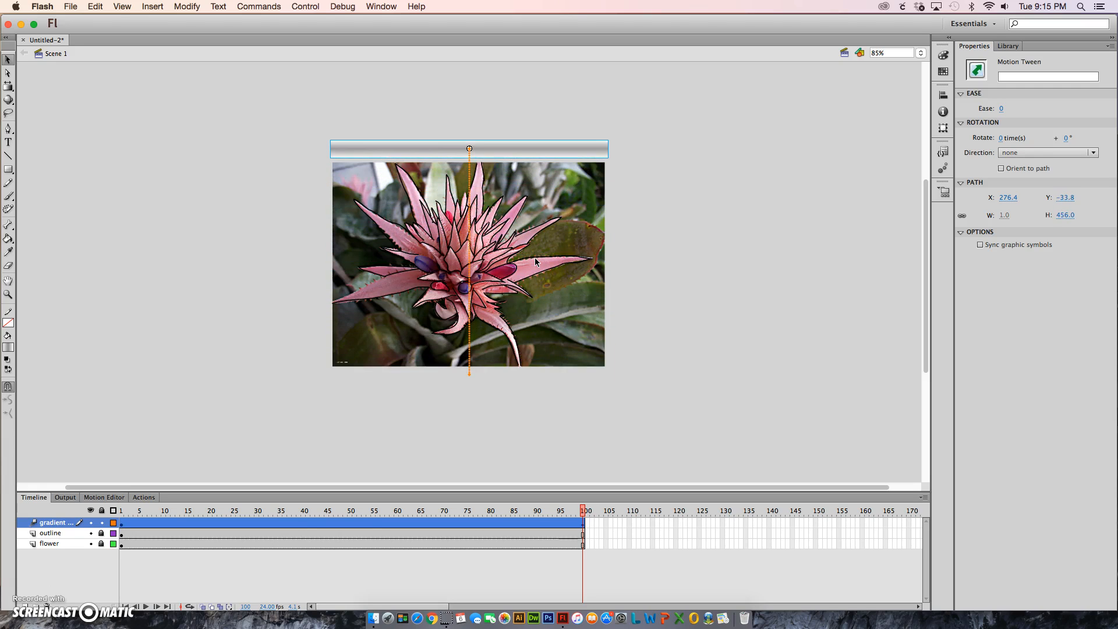
{"action": "key", "text": "Down"}
{"action": "key", "text": "Down"}
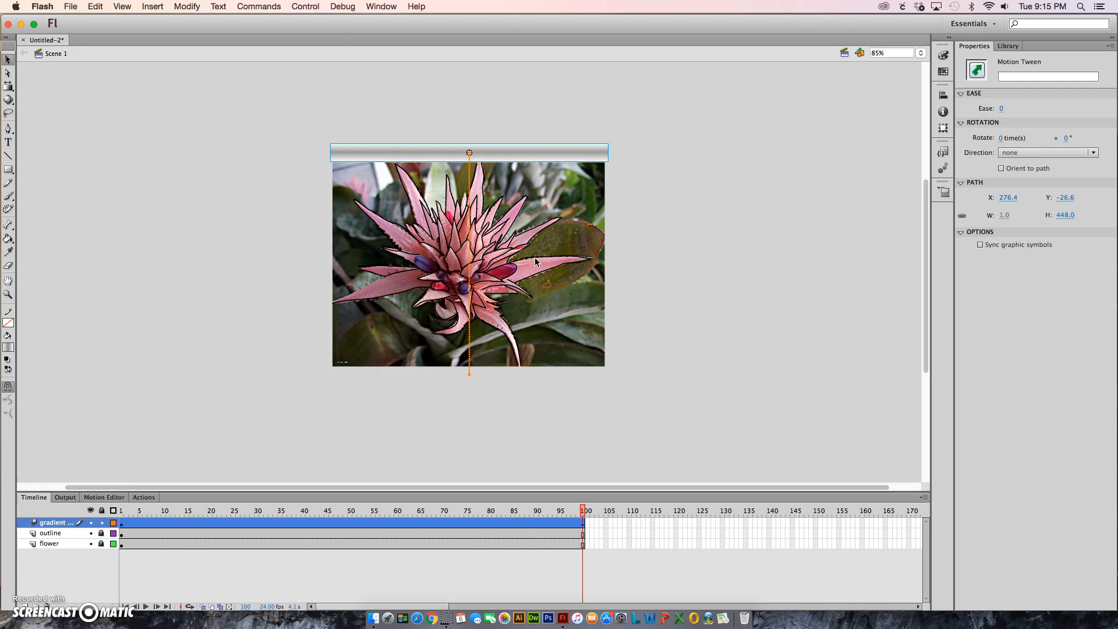
Play back the tween and move the outline layer above the gradient layer
{"action": "key", "text": "Return"}
{"action": "left_click", "coordinate": [64, 522]}
{"action": "left_click_drag", "start_coordinate": [64, 527], "coordinate": [64, 544]}
{"action": "left_click", "coordinate": [57, 523]}
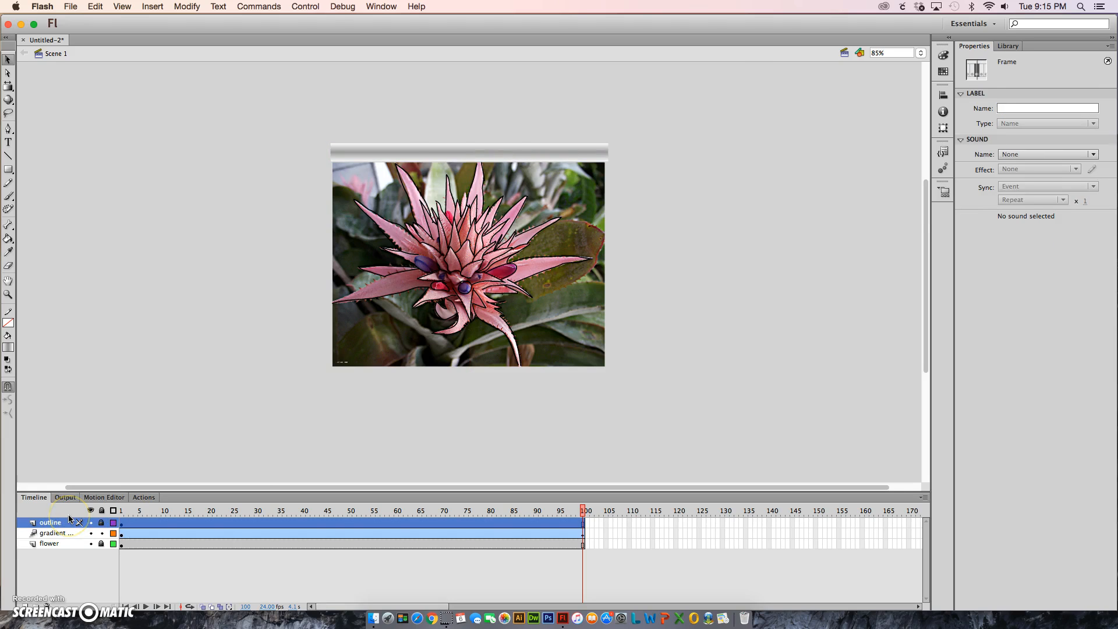
Turn the outline layer into a mask for the gradient layer
{"action": "key", "text": "super+equal"}
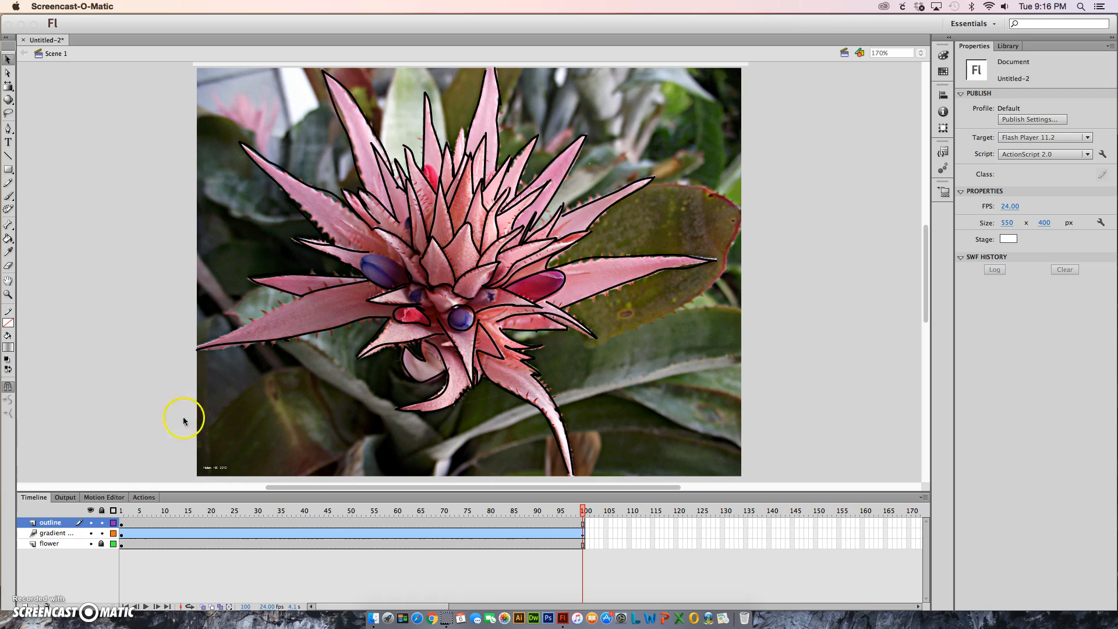
{"action": "left_click", "coordinate": [61, 526]}
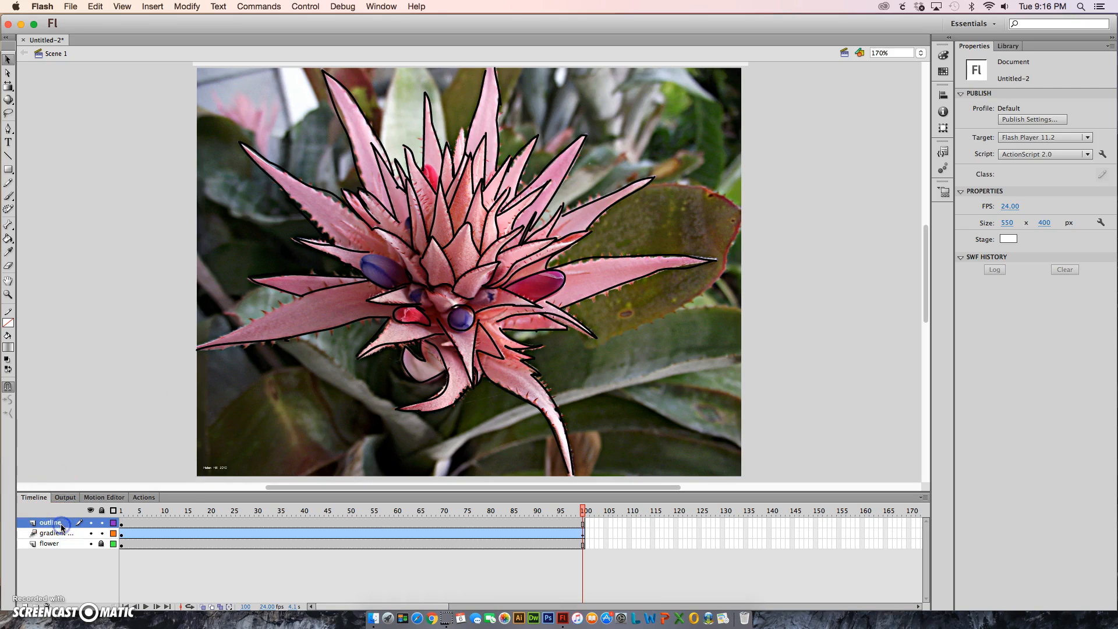
{"action": "right_click", "coordinate": [66, 526]}
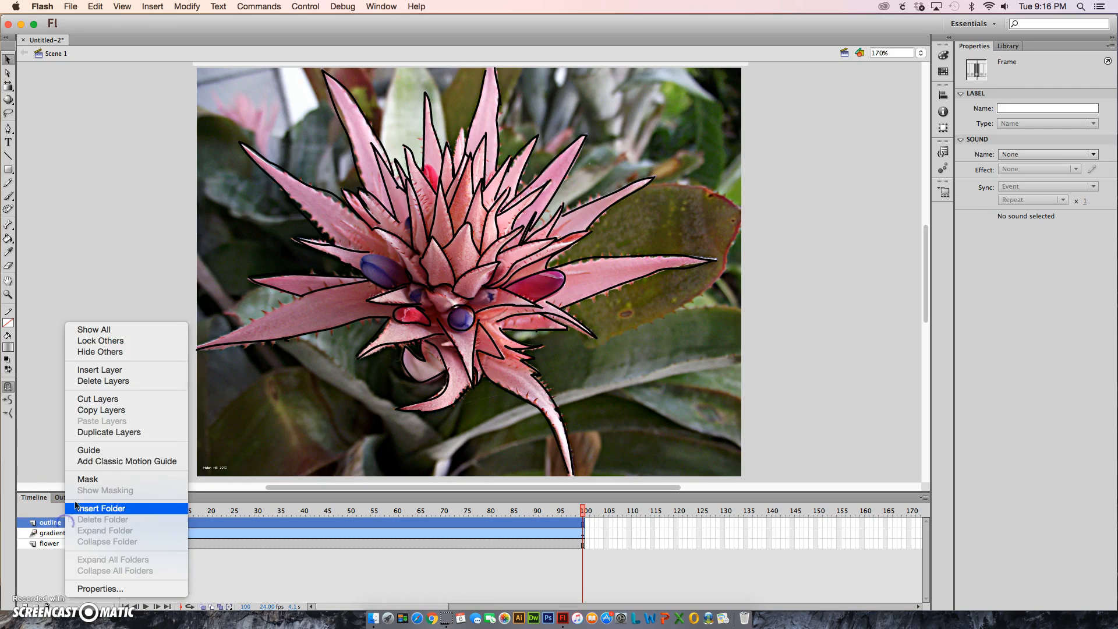
{"action": "left_click", "coordinate": [119, 478]}
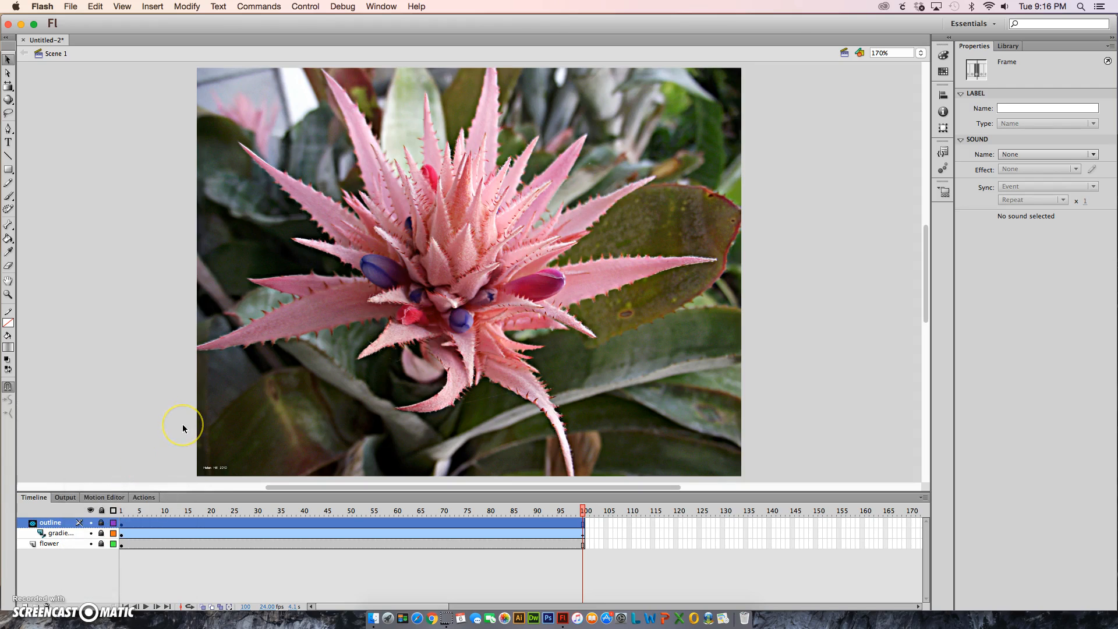
Play the masked animation several times to examine how the gradient sweeps through the flower outline
{"action": "key", "text": "Return"}
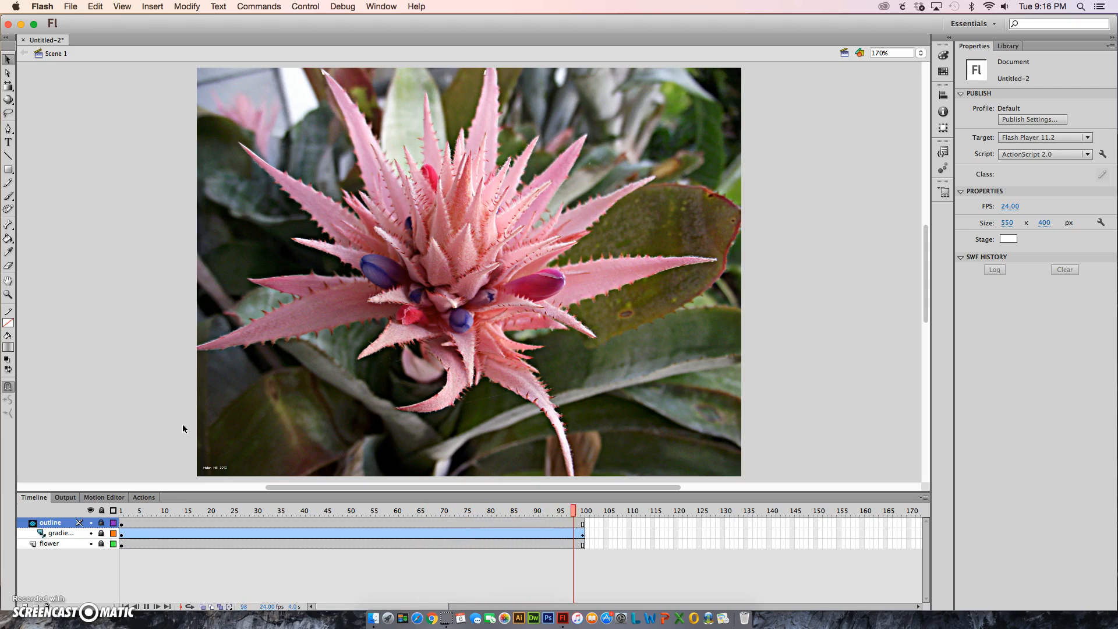
{"action": "key", "text": "Return"}
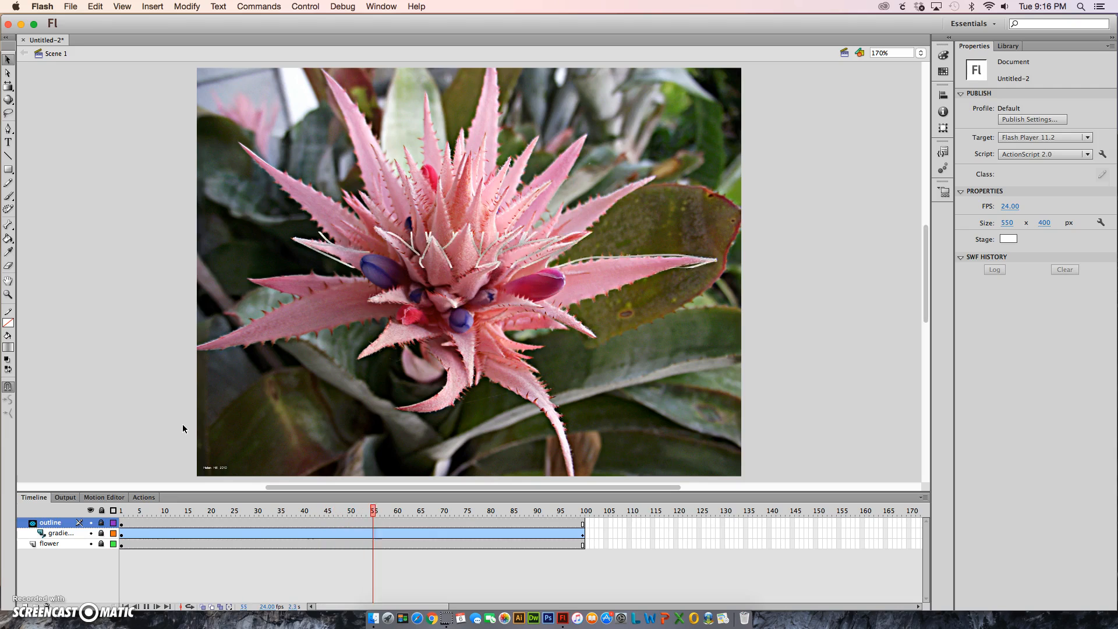
{"action": "key", "text": "Return"}
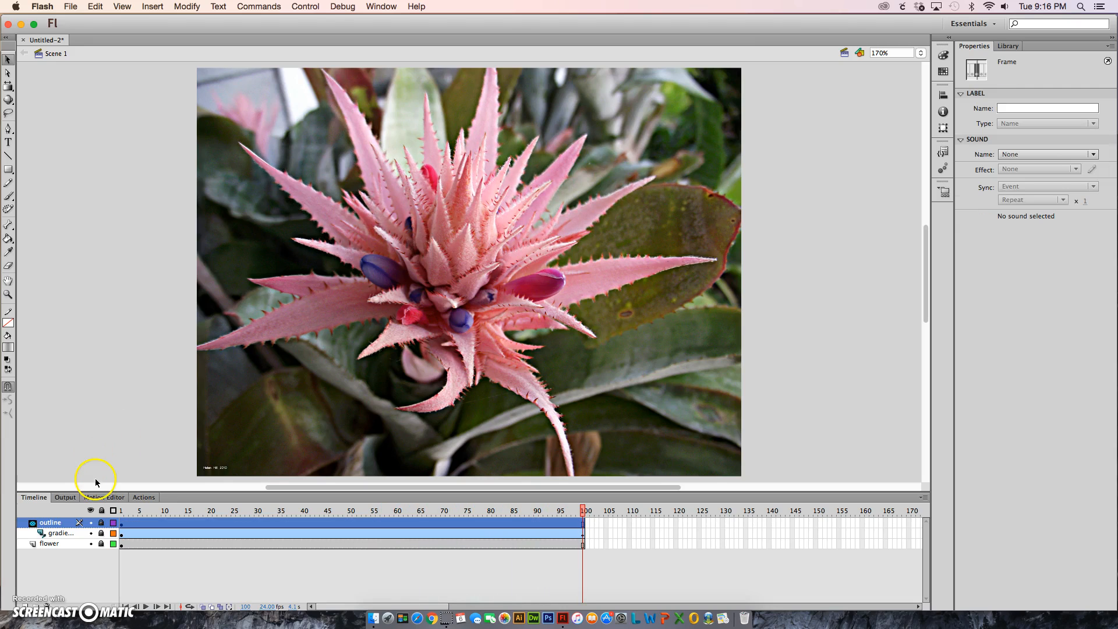
{"action": "key", "text": "Return"}
{"action": "key", "text": "Return"}
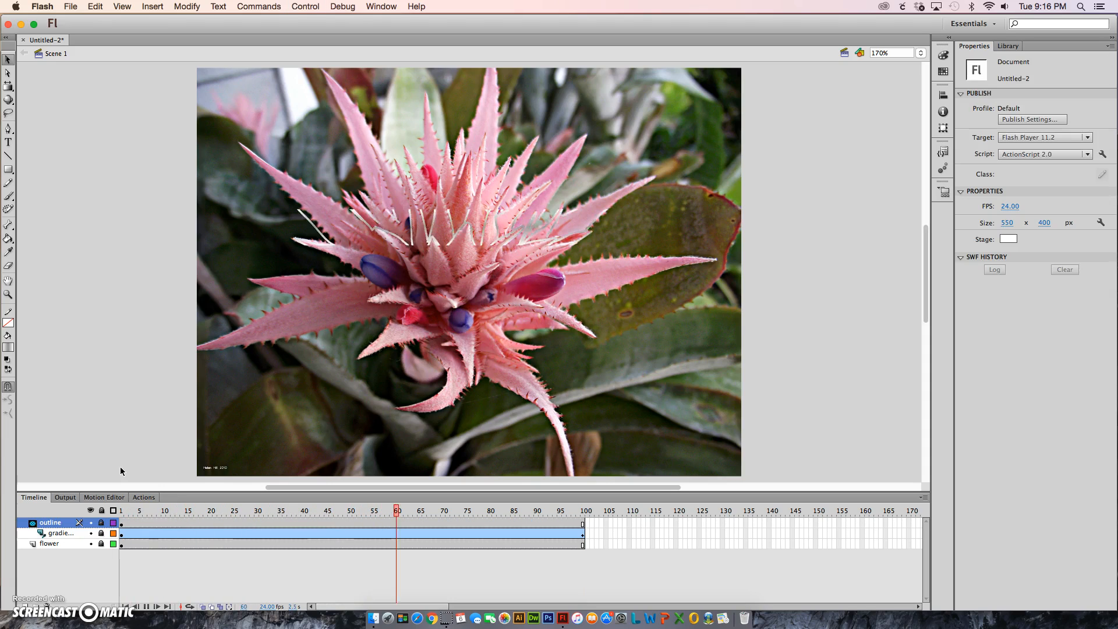
Unlock all layers, hide the outline layer and remove its mask setting
{"action": "left_click", "coordinate": [102, 510]}
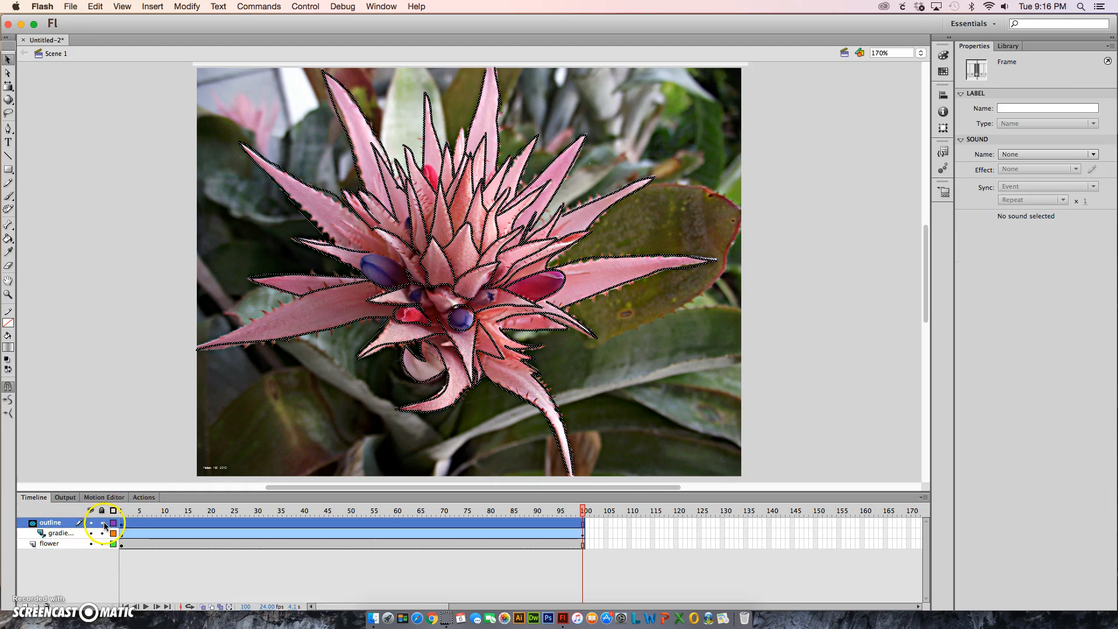
{"action": "left_click", "coordinate": [91, 523]}
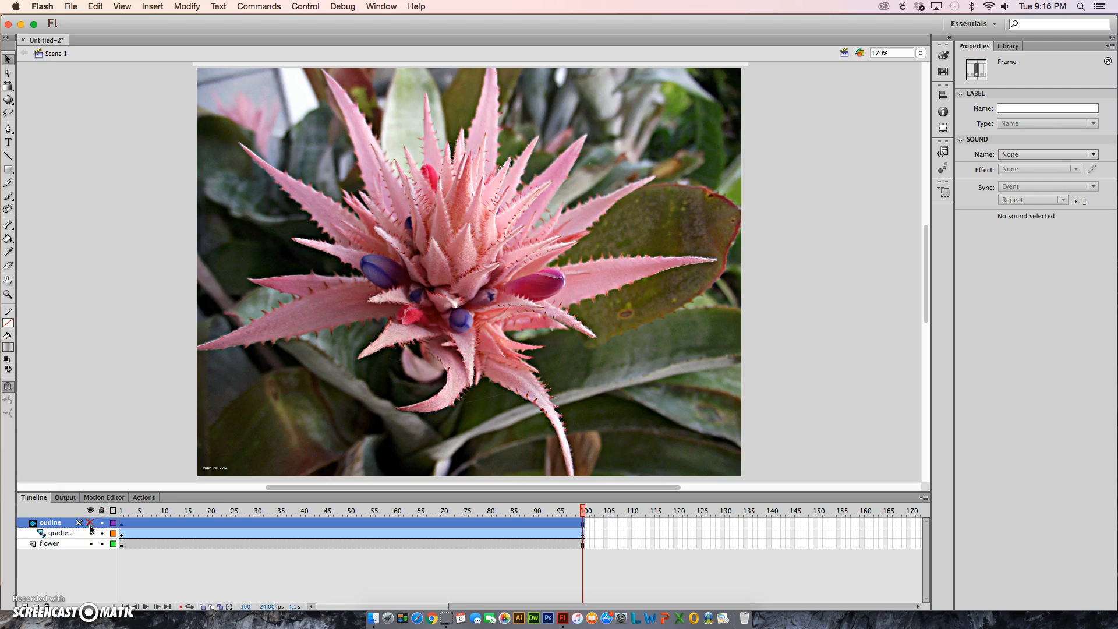
{"action": "right_click", "coordinate": [61, 524]}
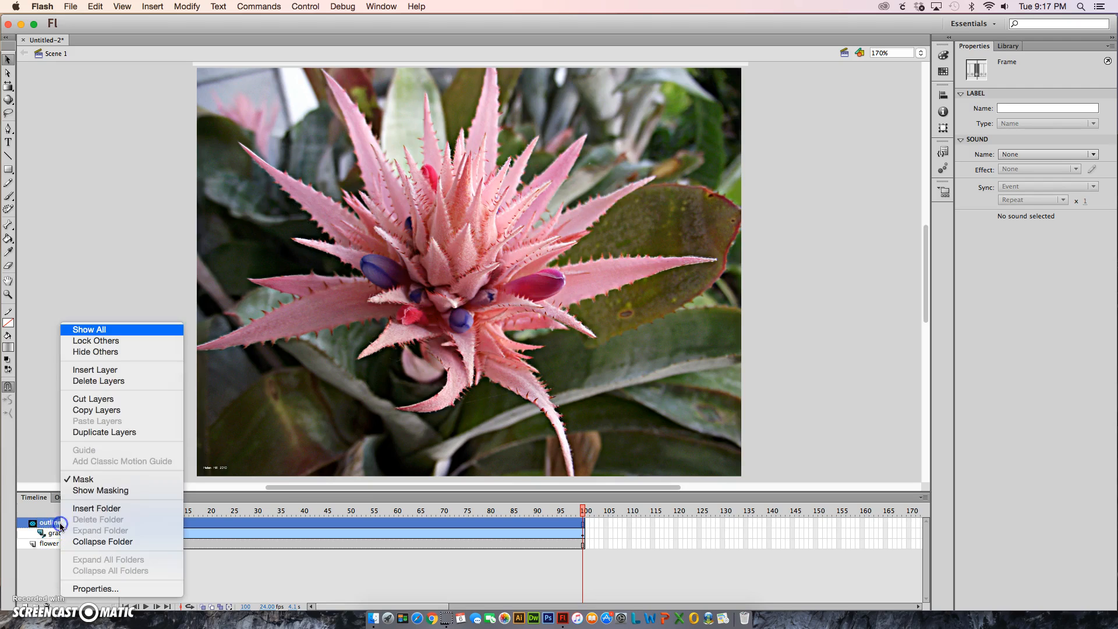
{"action": "left_click", "coordinate": [92, 479]}
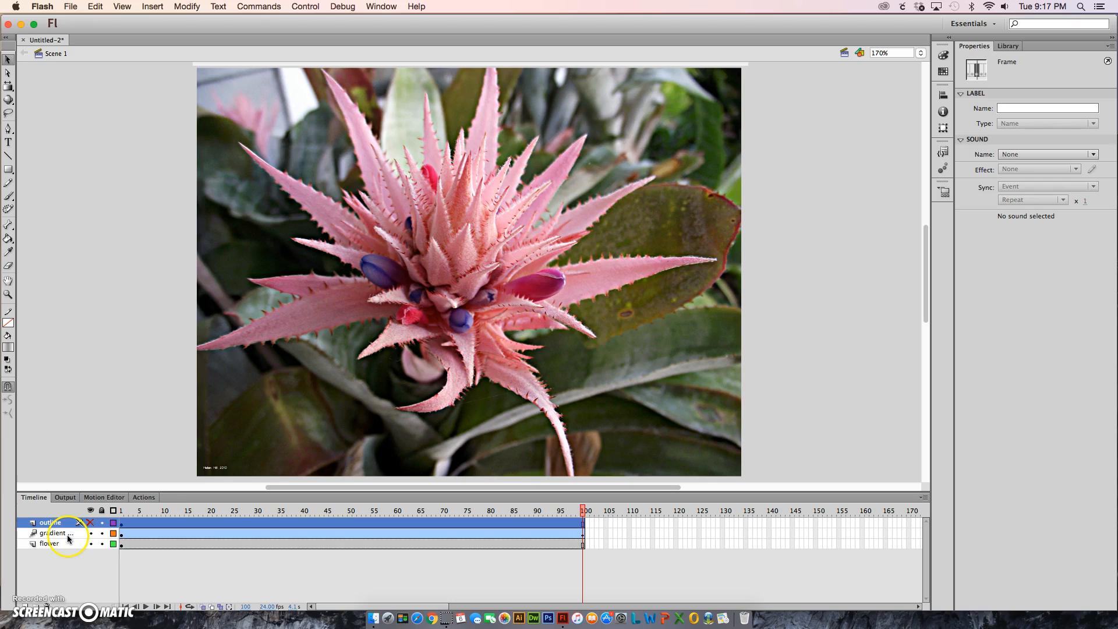
At frame 1, unlink the gradient bar's width and height and set its height to 20
{"action": "left_click", "coordinate": [70, 533]}
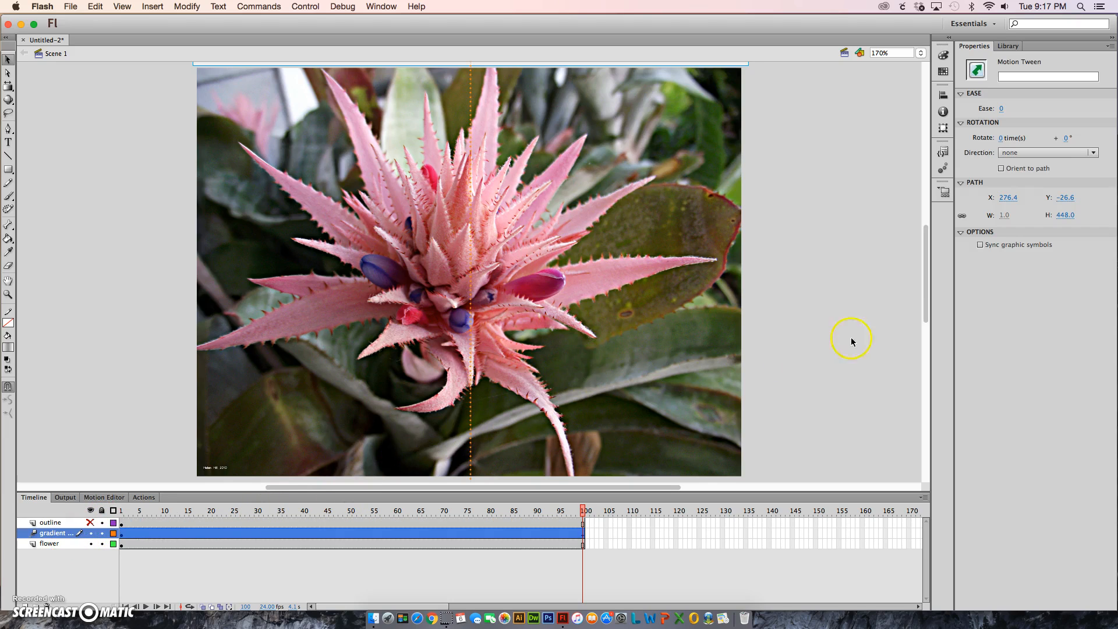
{"action": "left_click_drag", "start_coordinate": [928, 272], "coordinate": [926, 276]}
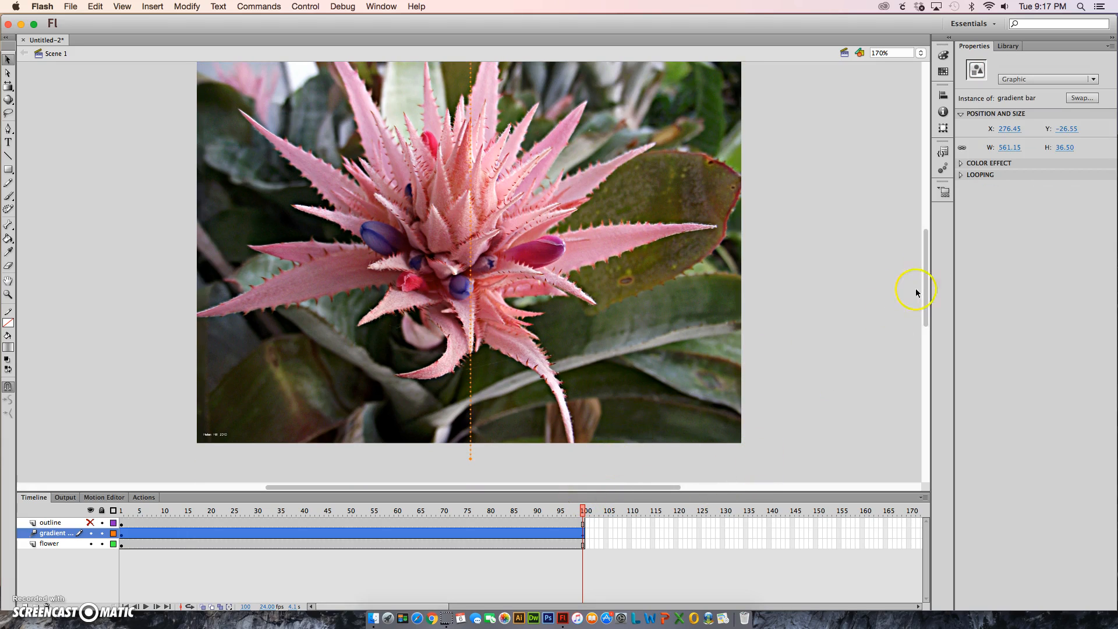
{"action": "left_click_drag", "start_coordinate": [924, 288], "coordinate": [923, 292]}
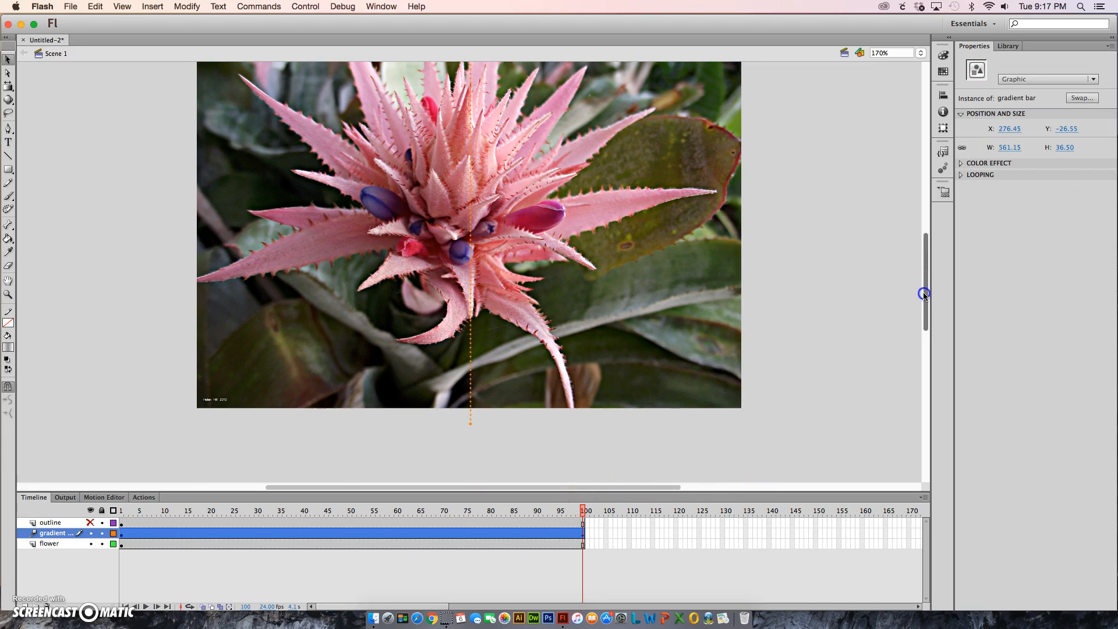
{"action": "left_click", "coordinate": [497, 434]}
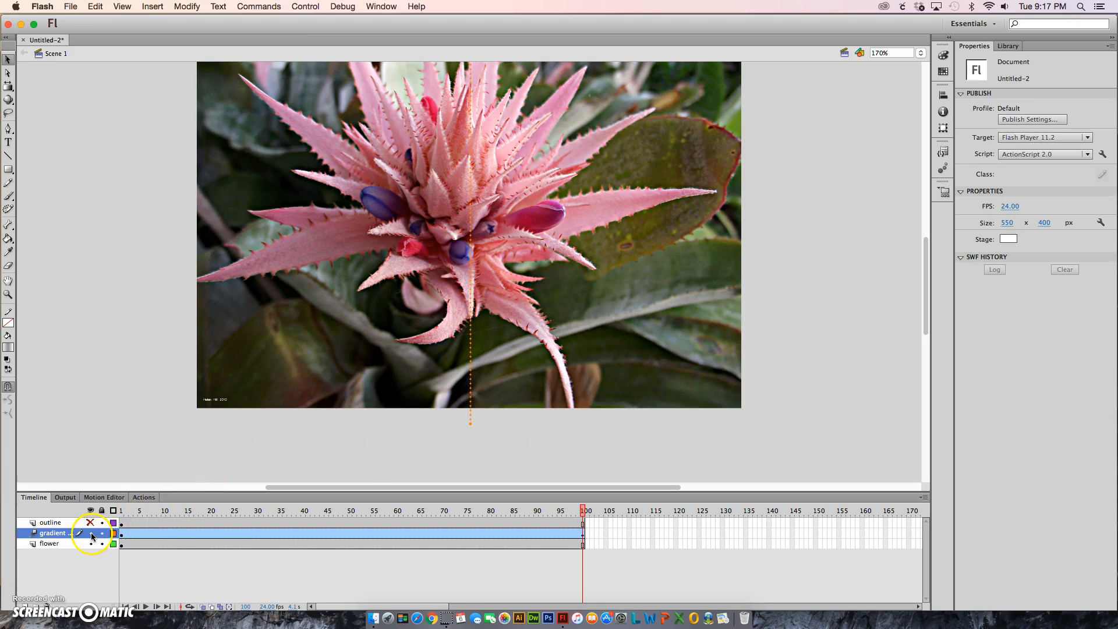
{"action": "left_click", "coordinate": [122, 534]}
{"action": "left_click", "coordinate": [123, 536]}
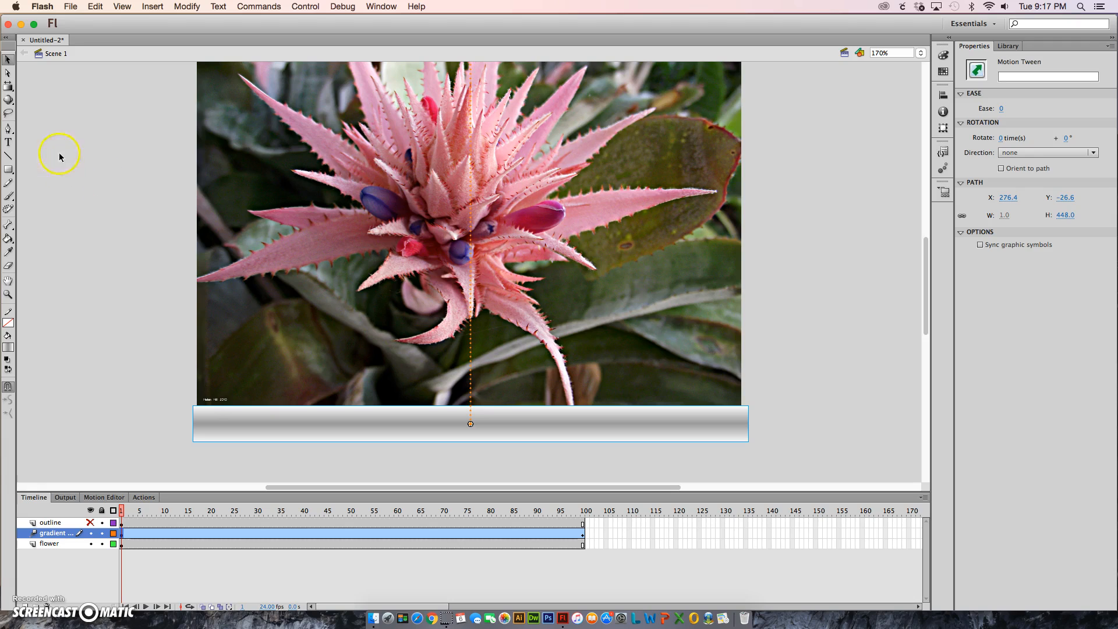
{"action": "left_click", "coordinate": [8, 87]}
{"action": "left_click", "coordinate": [41, 82]}
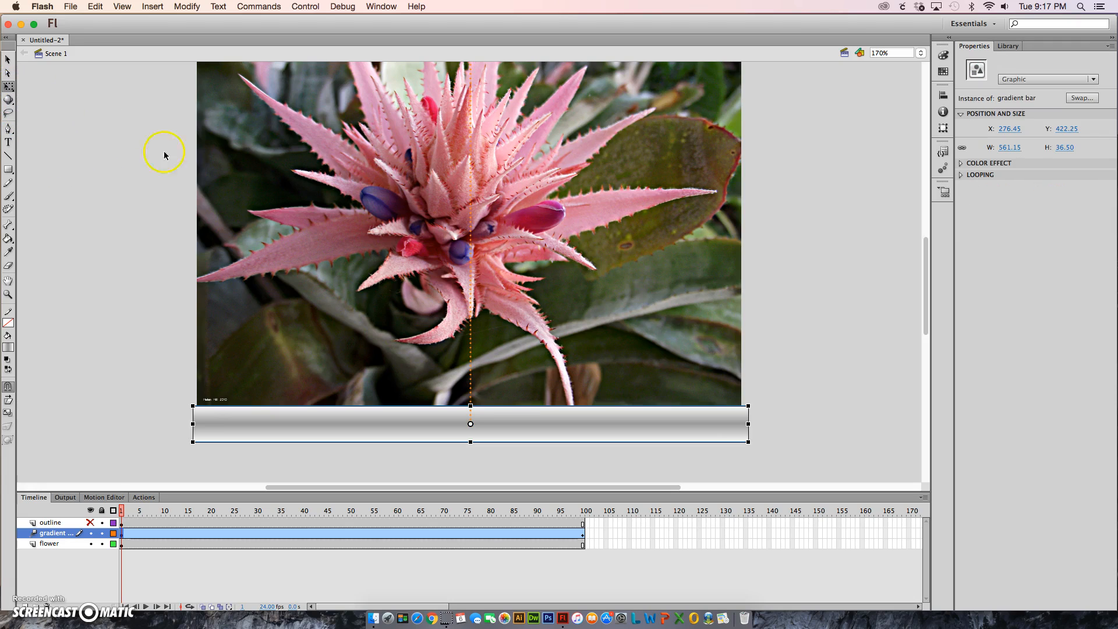
{"action": "left_click", "coordinate": [6, 58]}
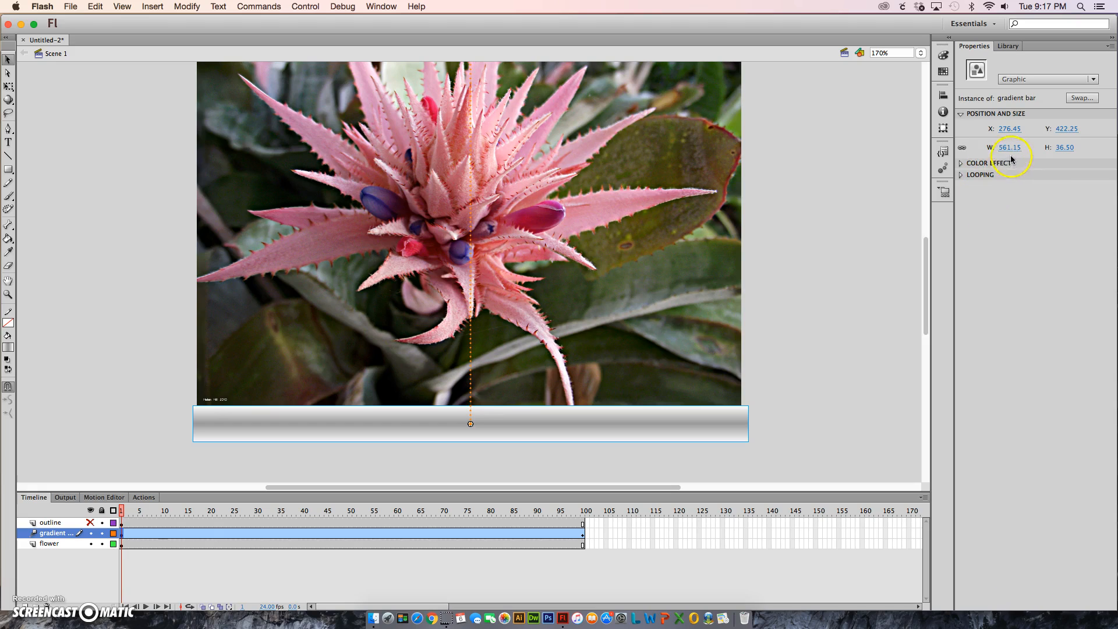
{"action": "left_click", "coordinate": [963, 150]}
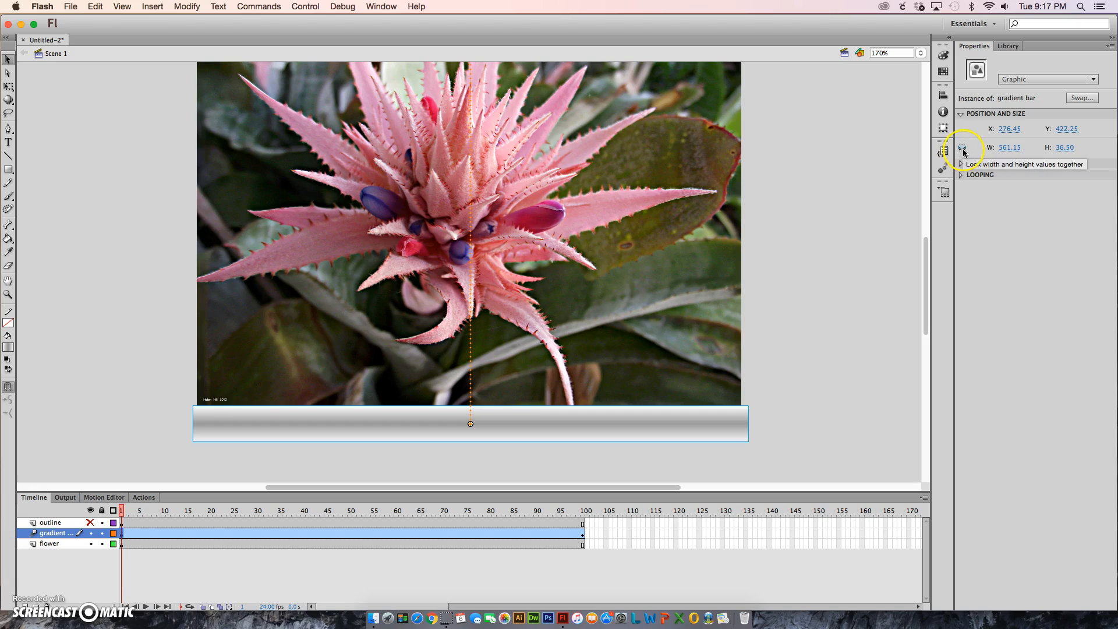
{"action": "left_click", "coordinate": [1067, 147]}
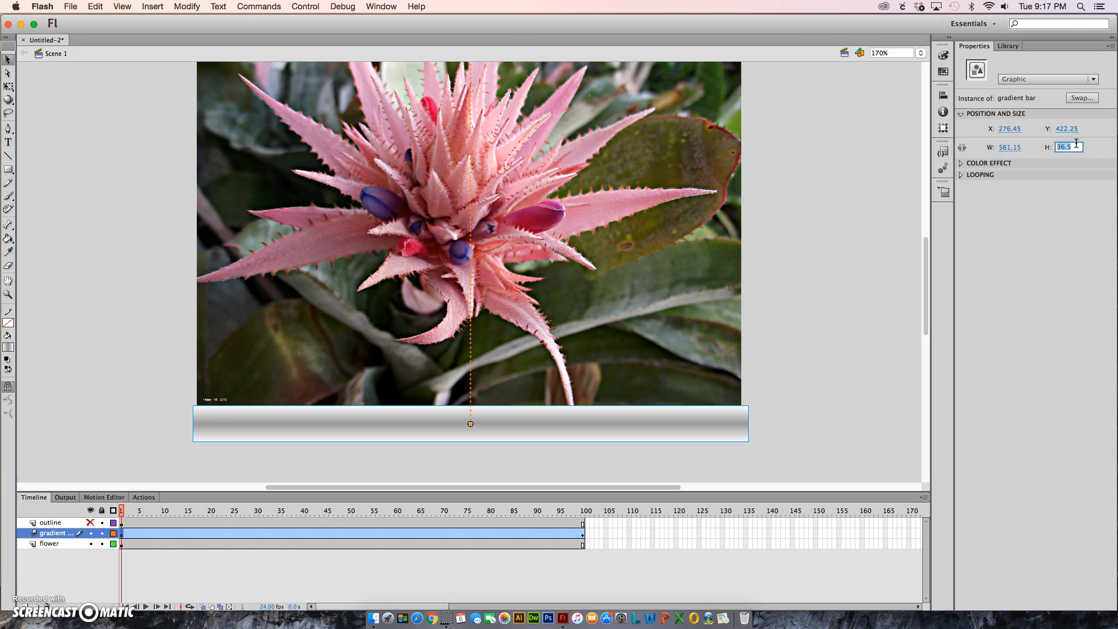
{"action": "key", "text": "Return"}
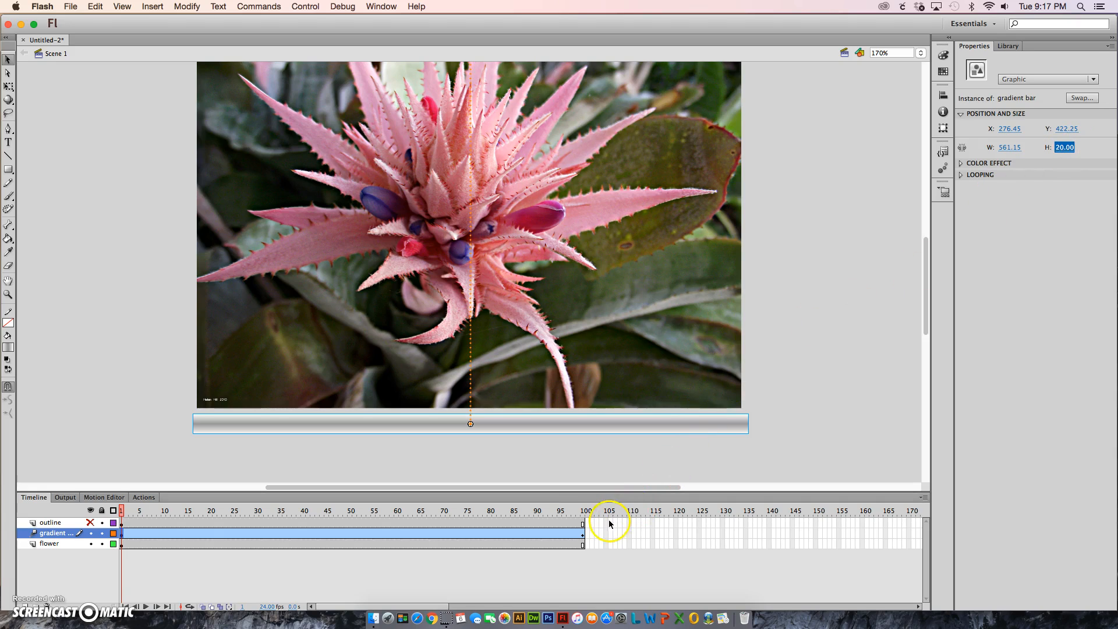
Check the thinner gradient bar at frame 100 and play back its motion over the photo
{"action": "left_click", "coordinate": [582, 511]}
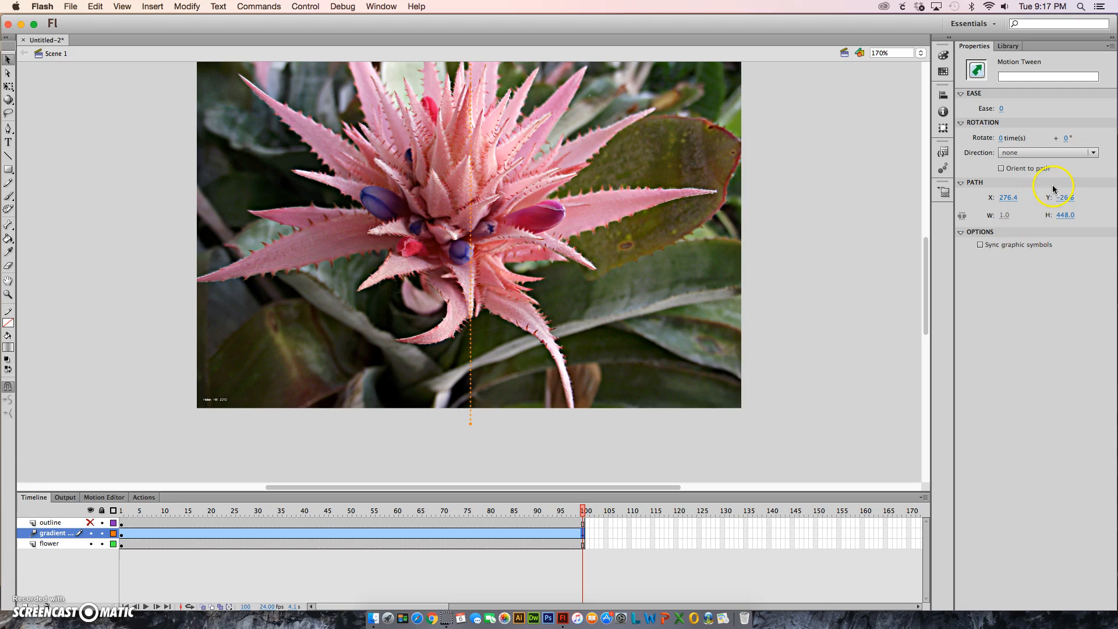
{"action": "scroll", "coordinate": [927, 260], "scroll_direction": "up", "scroll_amount": 3}
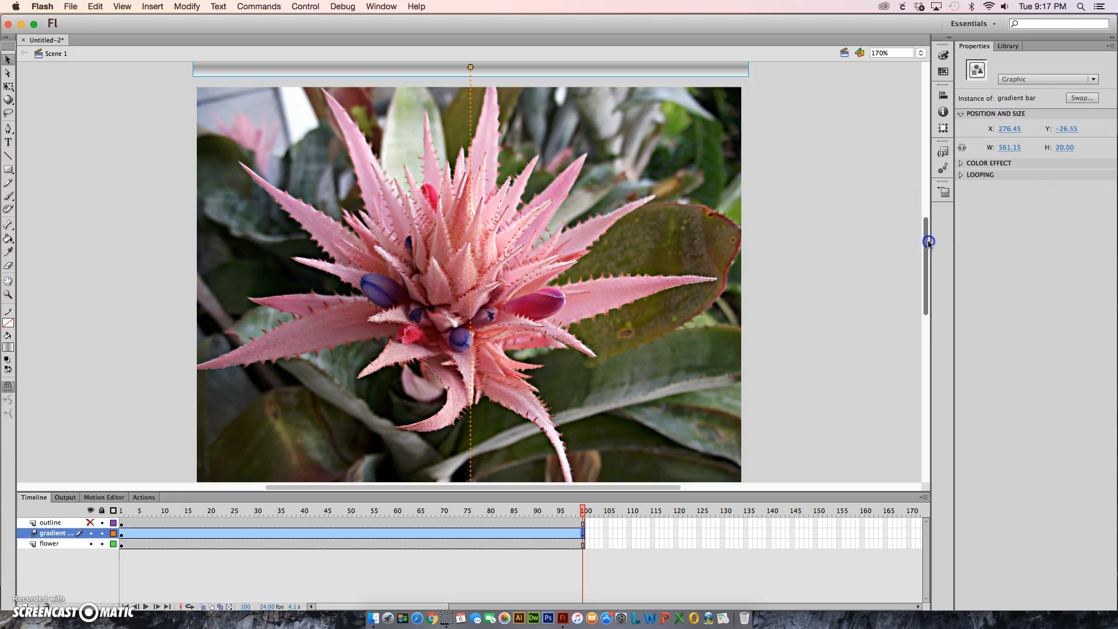
{"action": "left_click", "coordinate": [738, 103]}
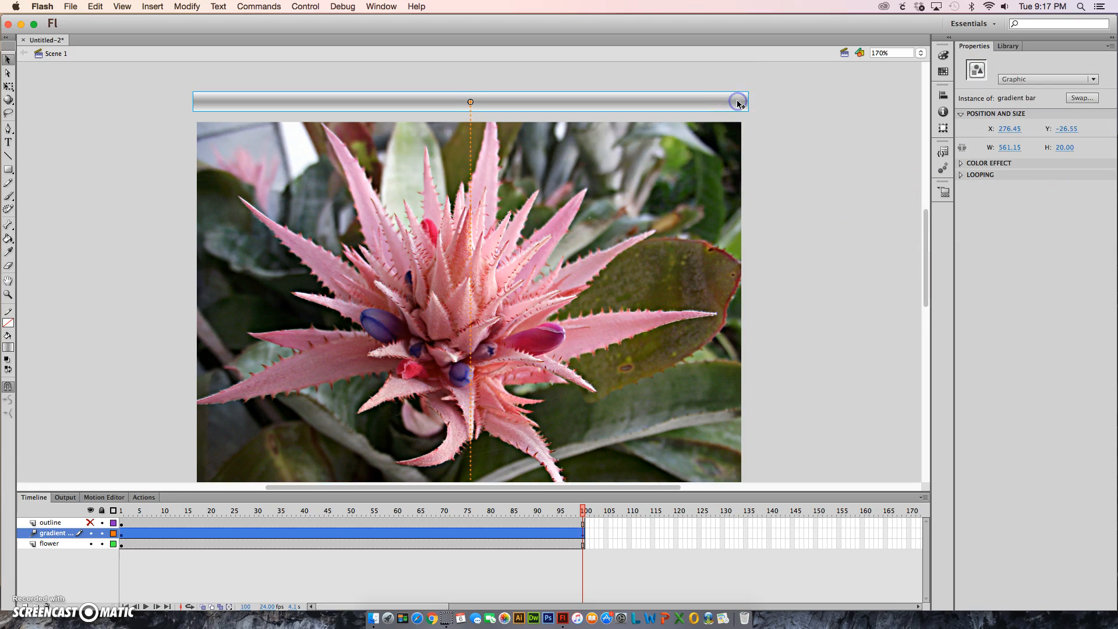
{"action": "key", "text": "Return"}
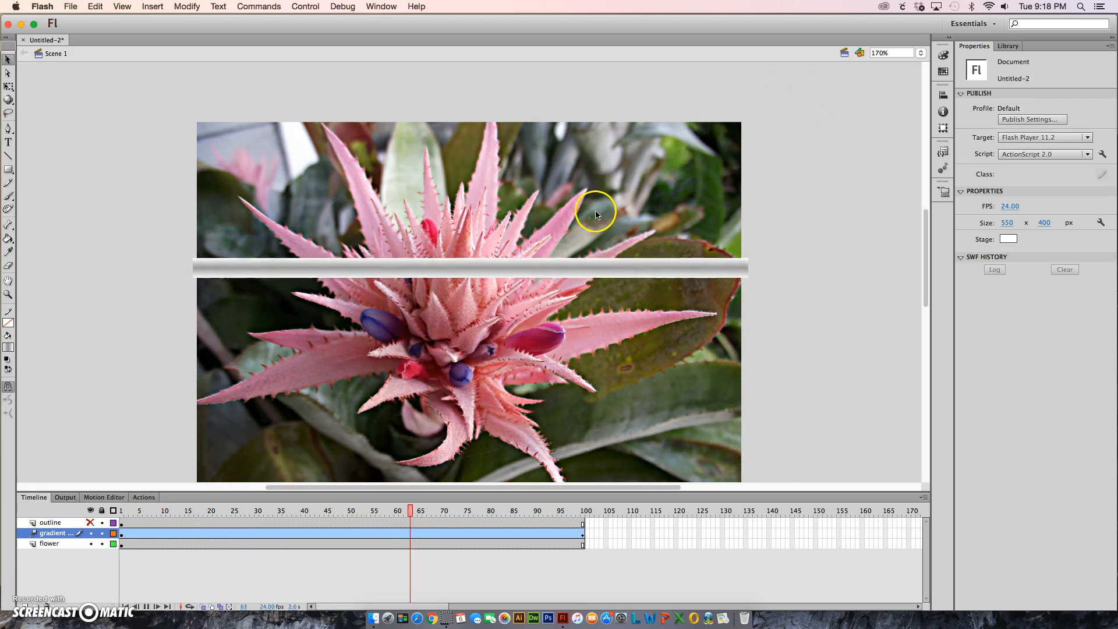
{"action": "left_click", "coordinate": [424, 532]}
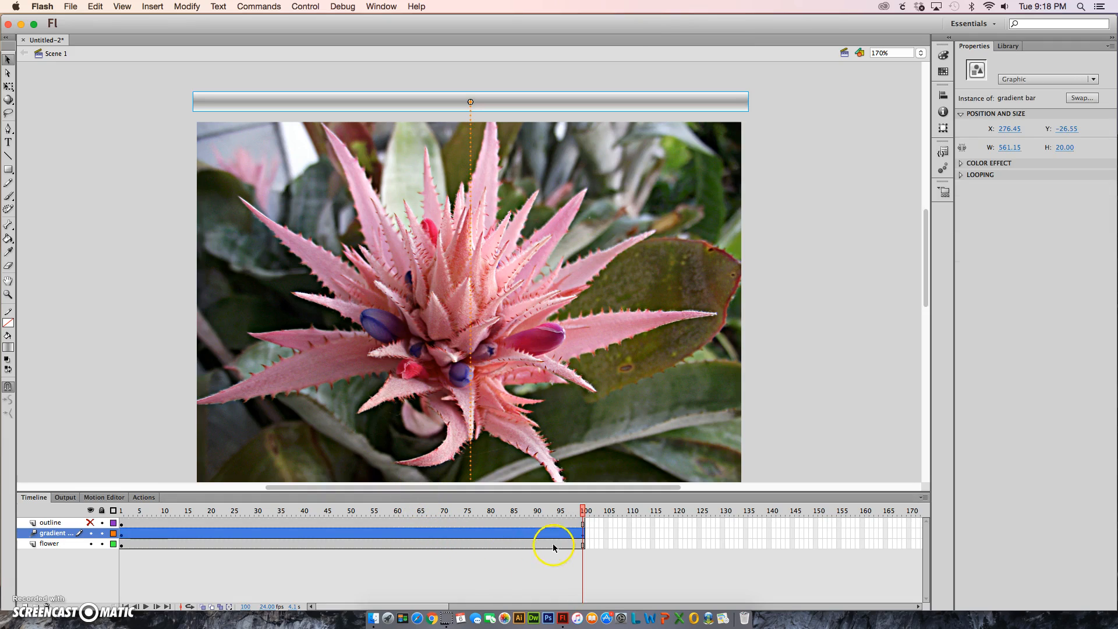
Shorten the outline, gradient bar and flower layers to 75 frames by removing the frames at their end, and play back the faster sweep
{"action": "left_click", "coordinate": [470, 522]}
{"action": "left_click_drag", "start_coordinate": [579, 548], "coordinate": [470, 522]}
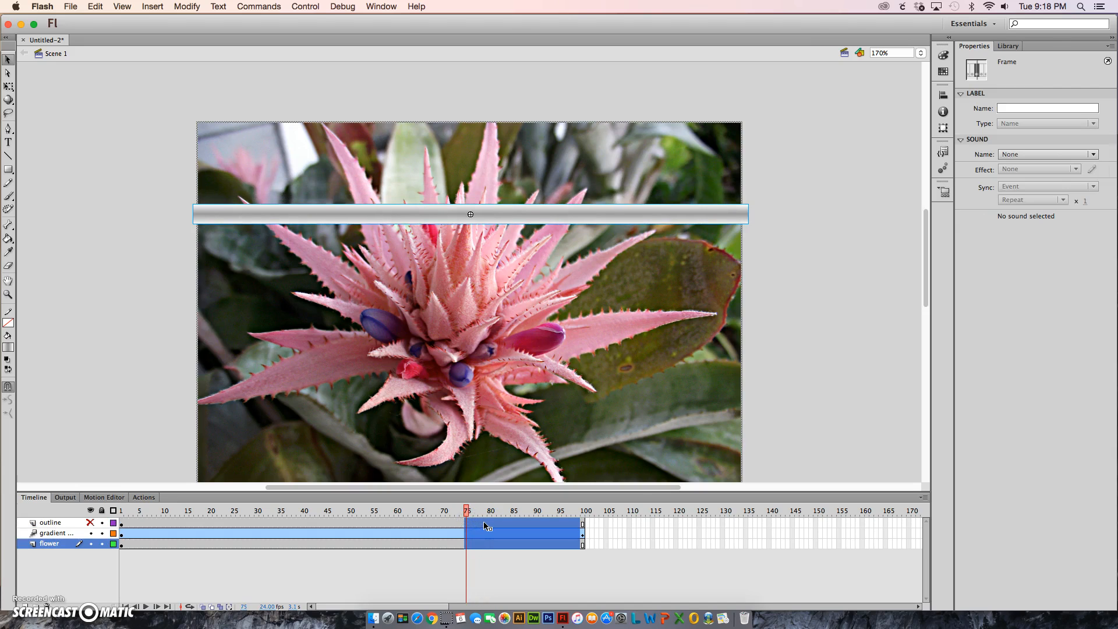
{"action": "right_click", "coordinate": [484, 525]}
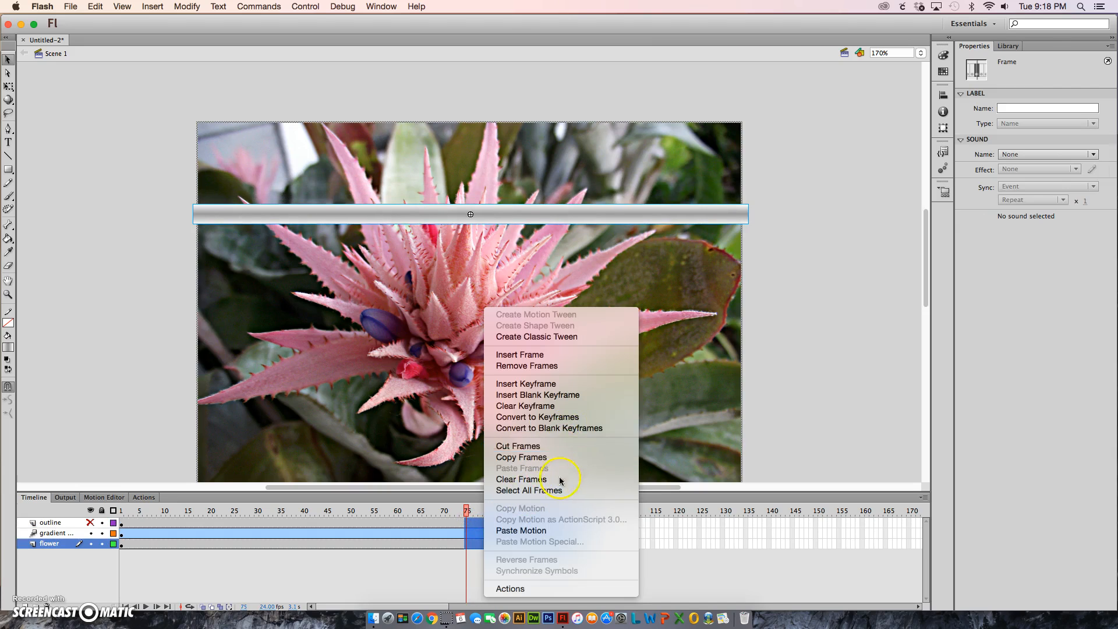
{"action": "left_click", "coordinate": [570, 367]}
{"action": "key", "text": "Return"}
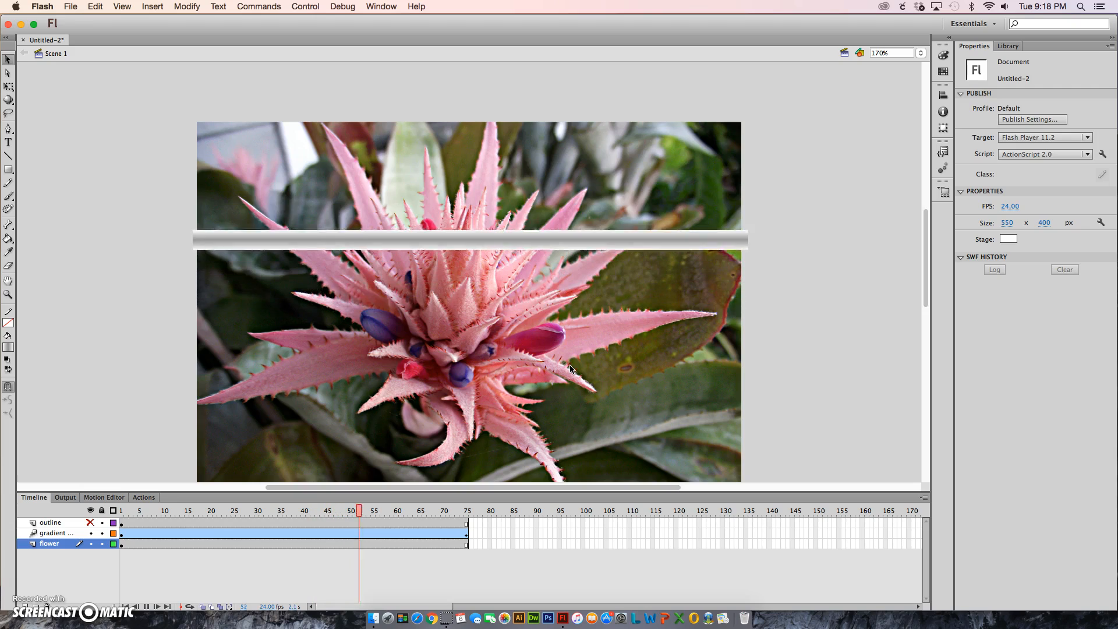
{"action": "left_click", "coordinate": [235, 499]}
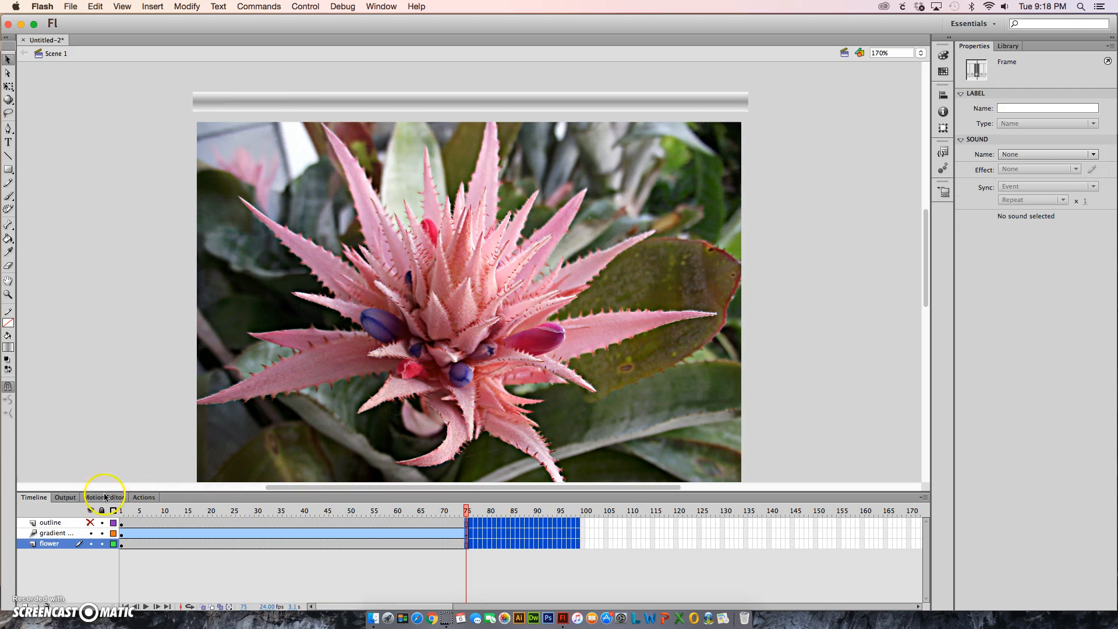
Turn the outline layer back into a mask over the gradient bar, unhide it and play the masked animation
{"action": "left_click", "coordinate": [55, 523]}
{"action": "right_click", "coordinate": [57, 522]}
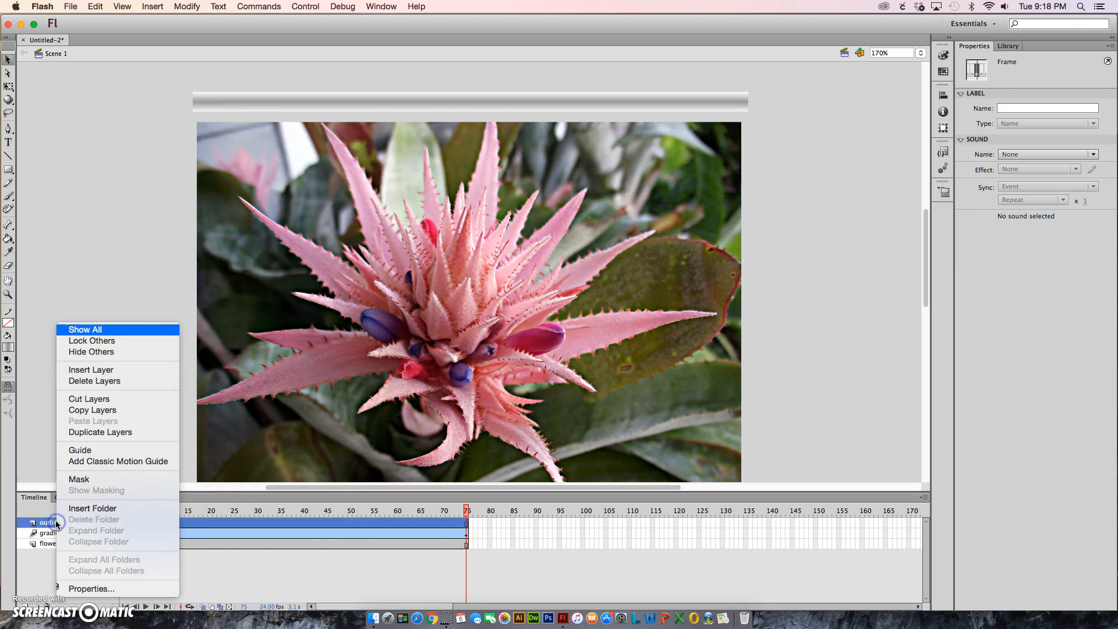
{"action": "left_click", "coordinate": [103, 478]}
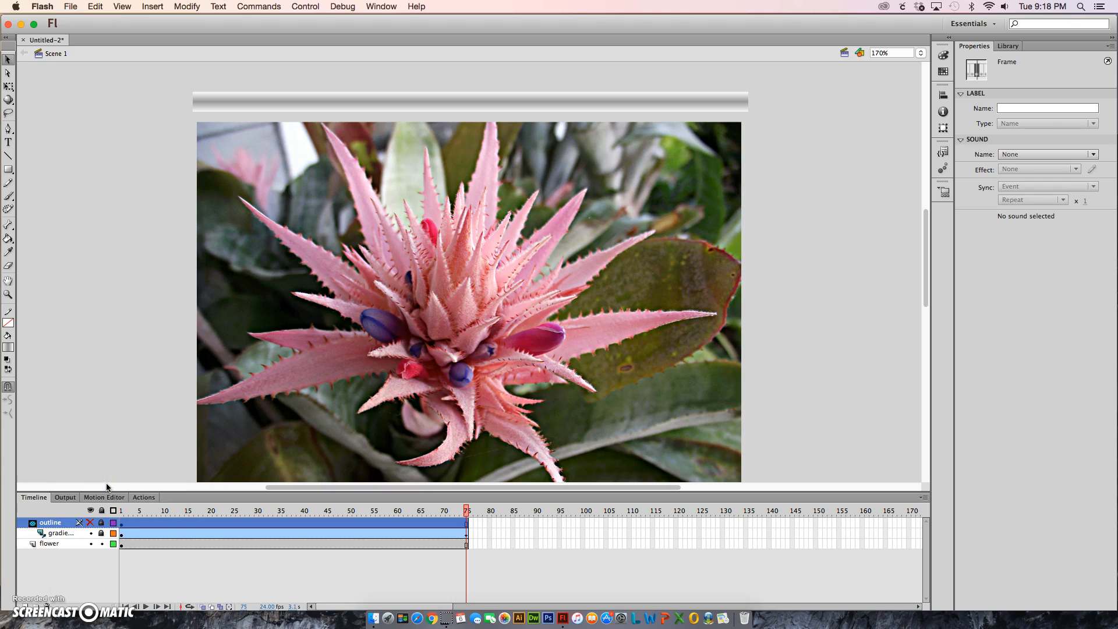
{"action": "key", "text": "Return"}
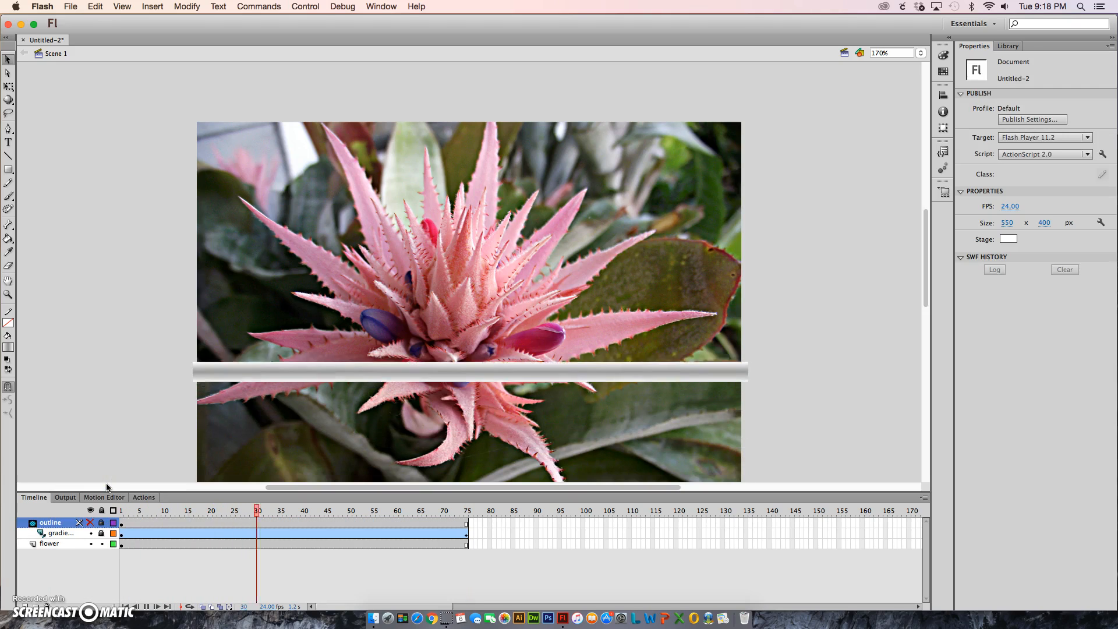
{"action": "left_click", "coordinate": [90, 523]}
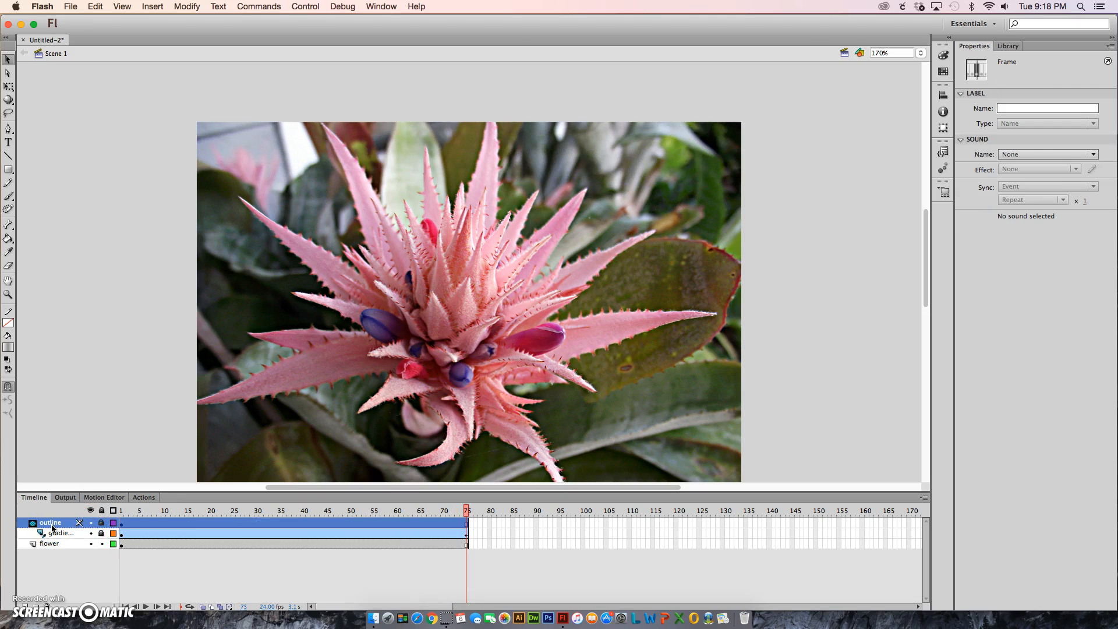
{"action": "key", "text": "Return"}
{"action": "key", "text": "Return"}
Save the document in the Flash folder as "#_" plus the author's surname plus "_mask_outline.fla", and test the movie
{"action": "left_click", "coordinate": [67, 7]}
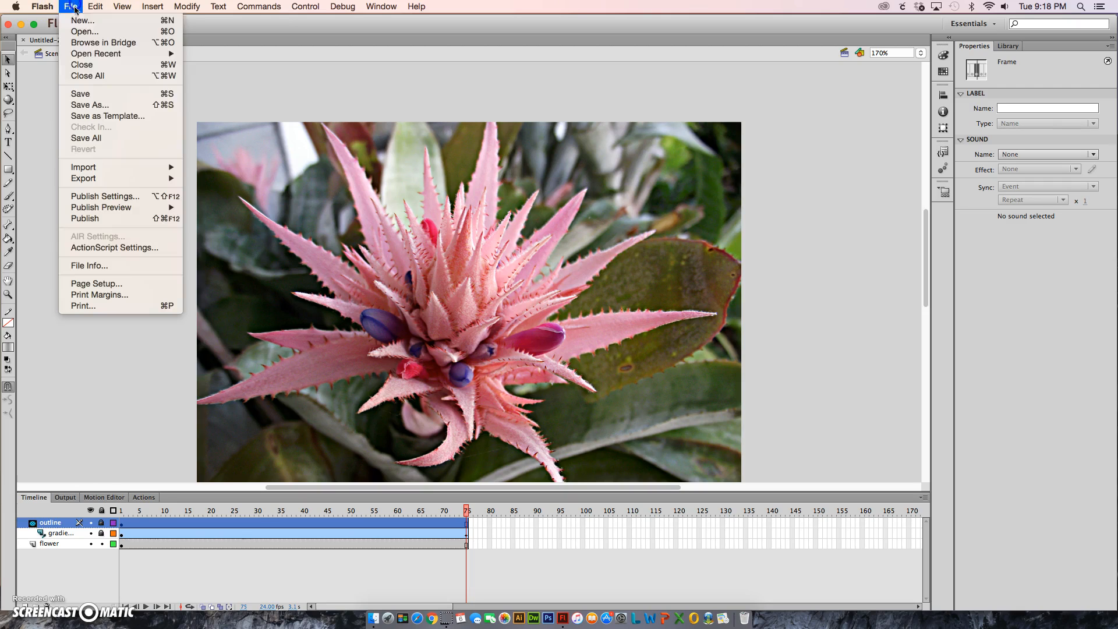
{"action": "left_click", "coordinate": [153, 107]}
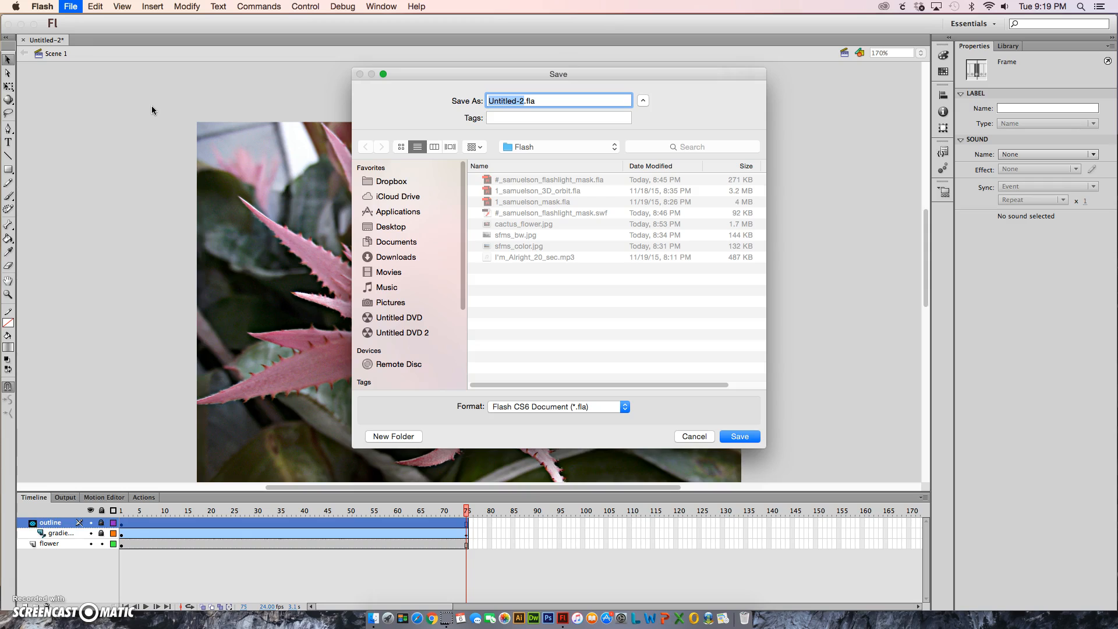
{"action": "type", "text": "#_samuelson_mask_outline"}
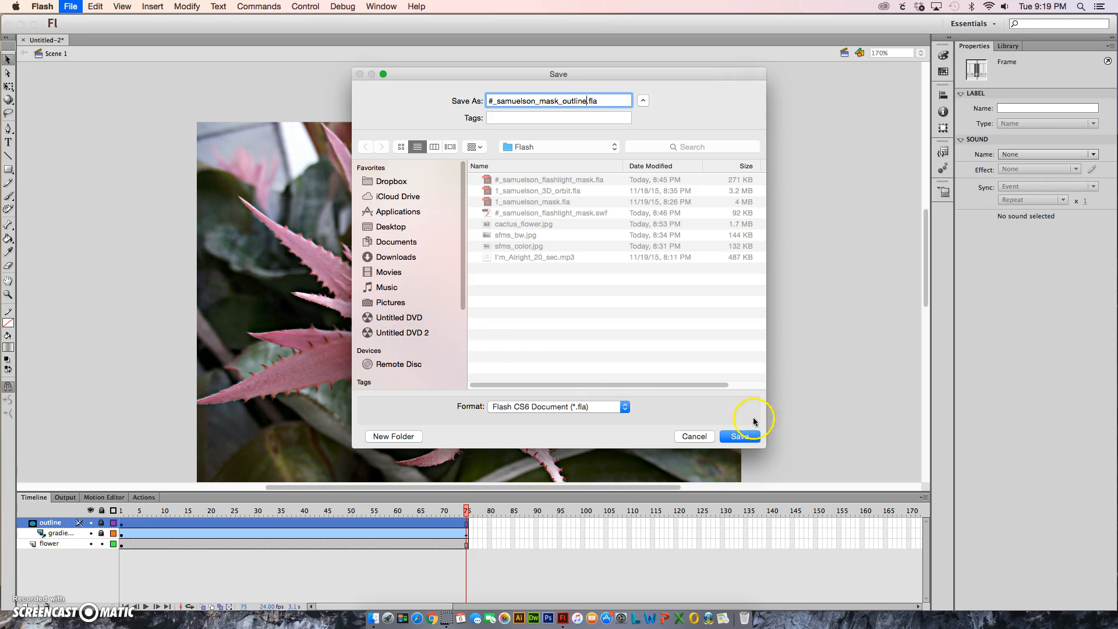
{"action": "left_click", "coordinate": [740, 437]}
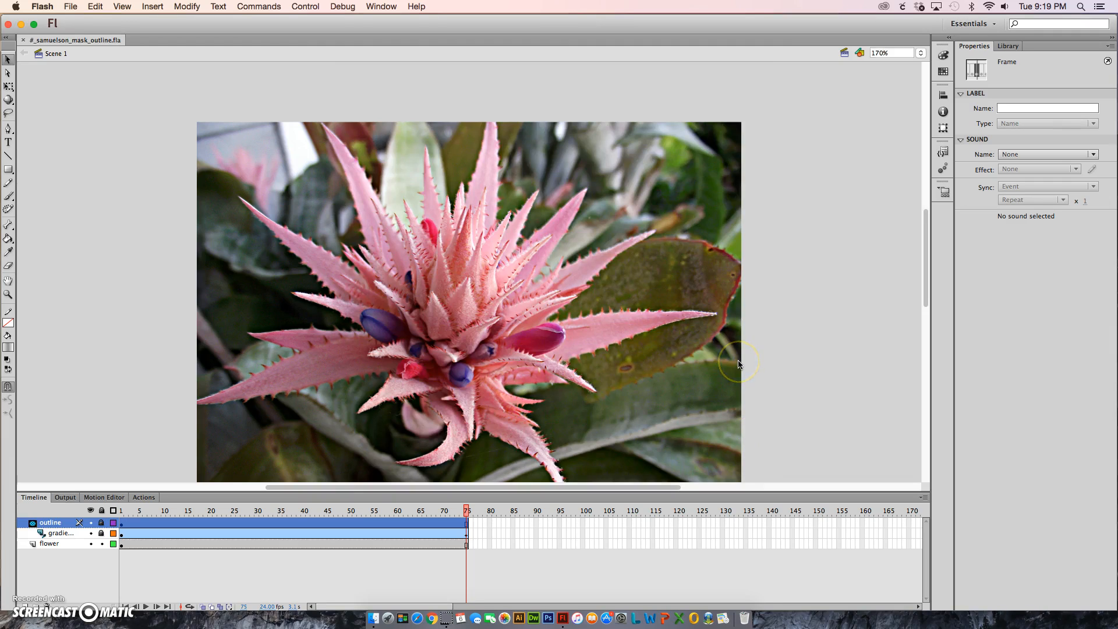
{"action": "key", "text": "super+Return"}
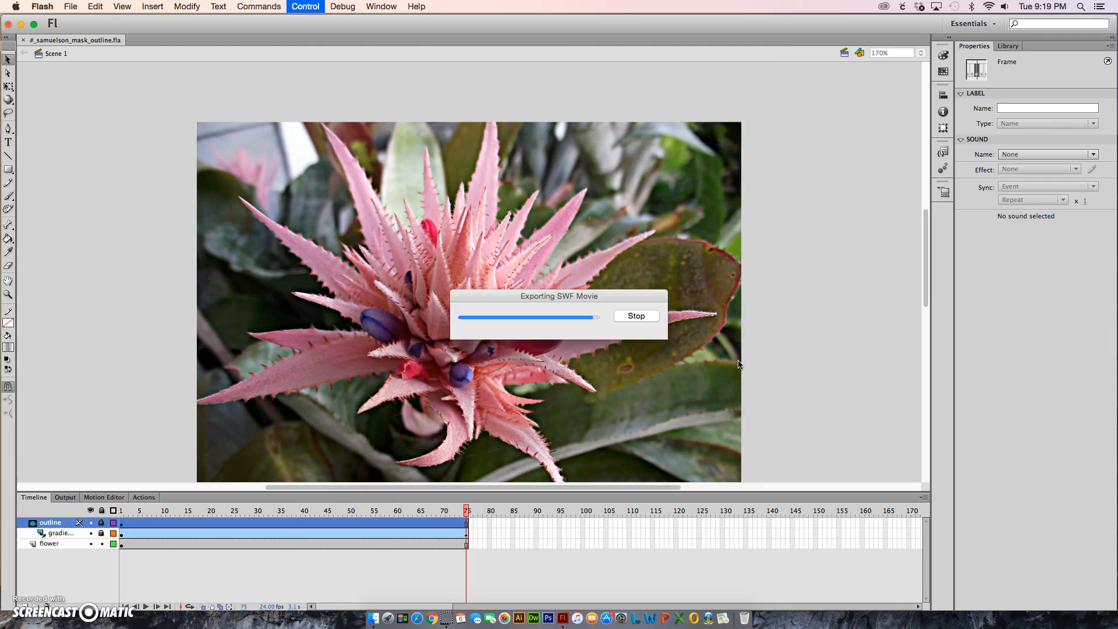